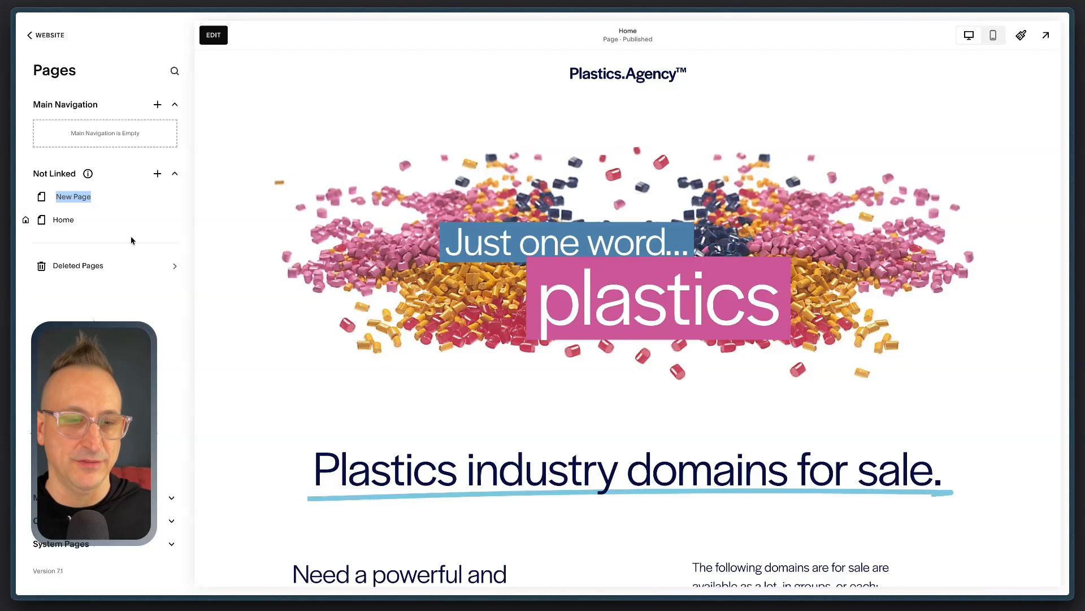
Step: Name the new unlinked page "News"
text(News)
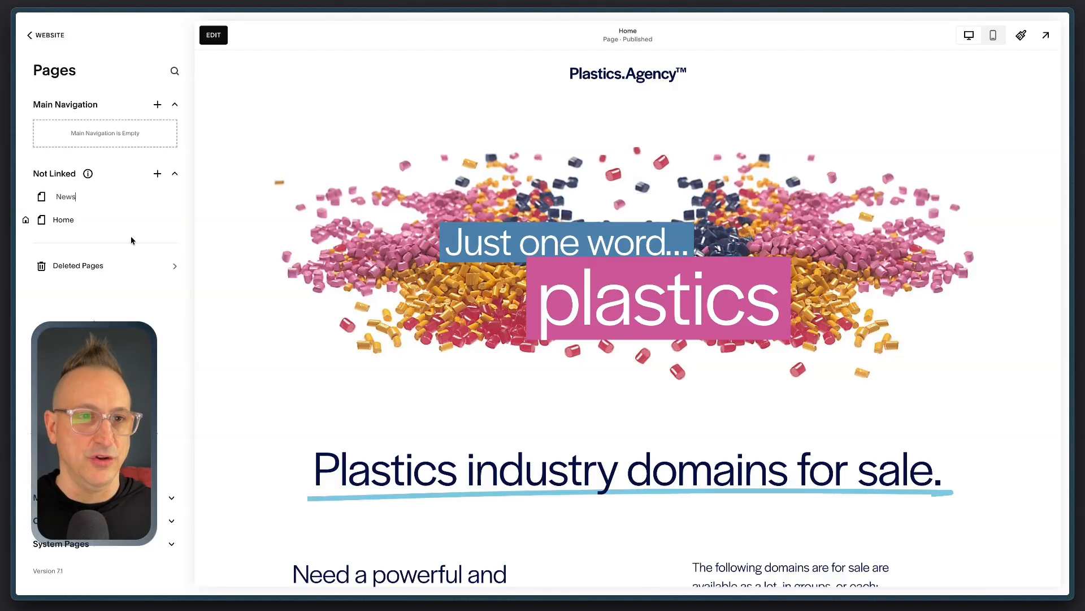
key(Return)
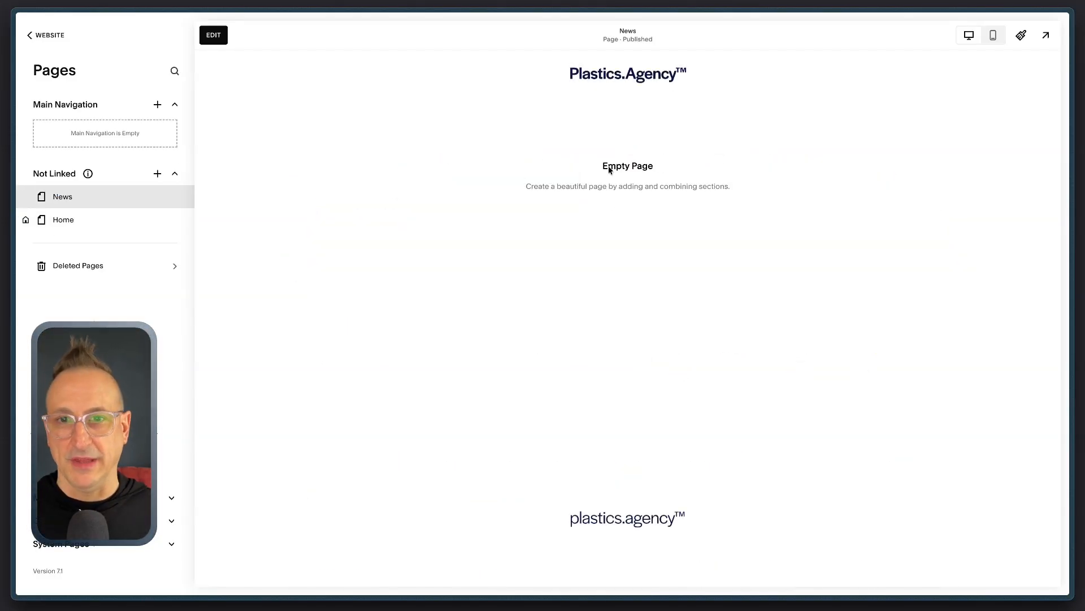
Step: Save the Home page's "Just one word... plastics" banner section to this site's saved sections and leave page editing
click(90, 221)
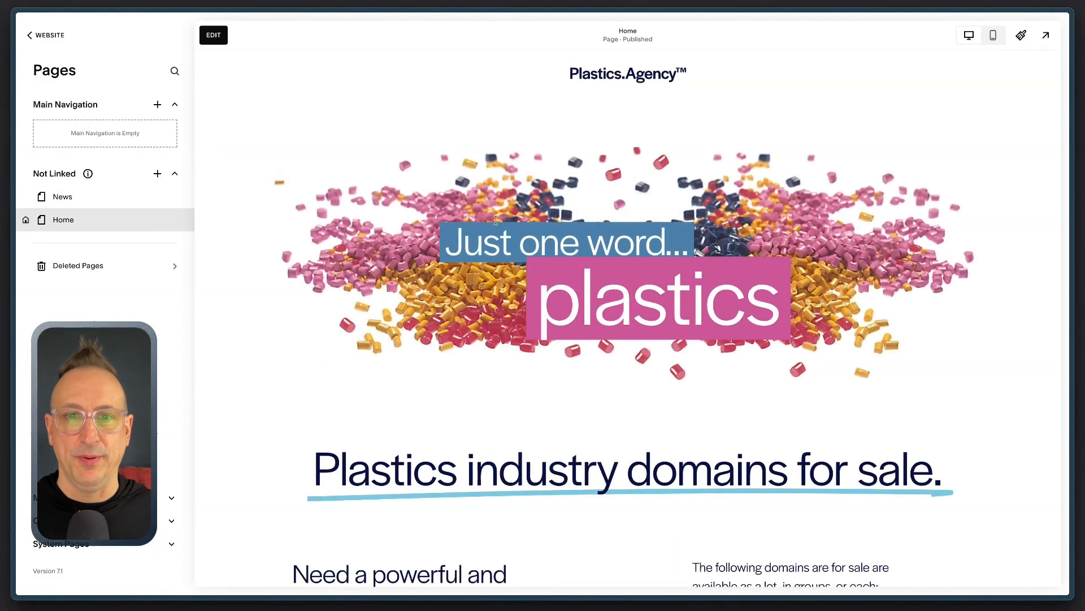
click(214, 36)
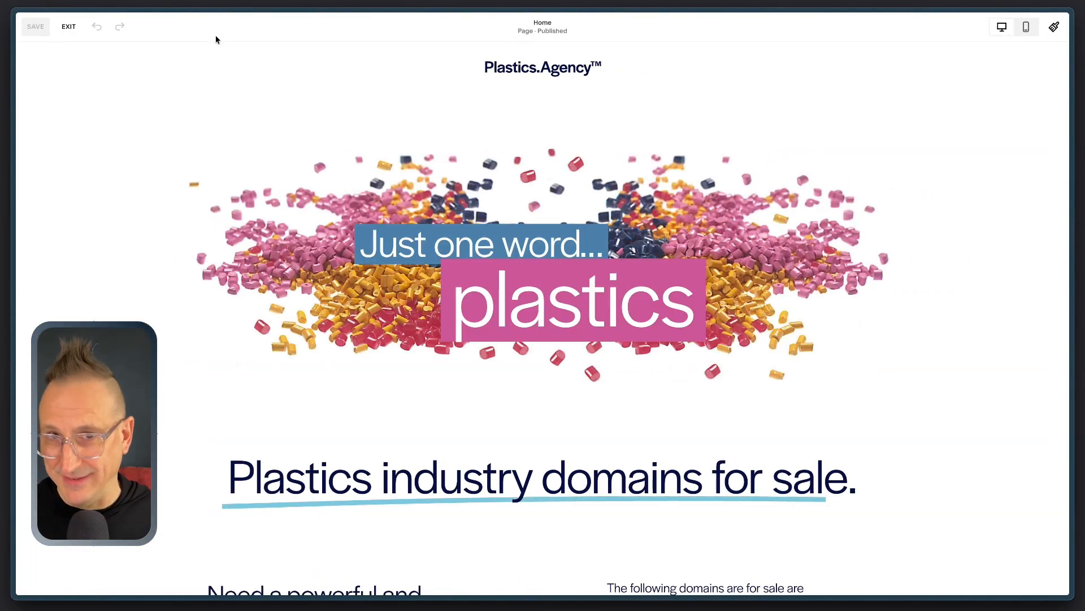
mouse_move(989, 192)
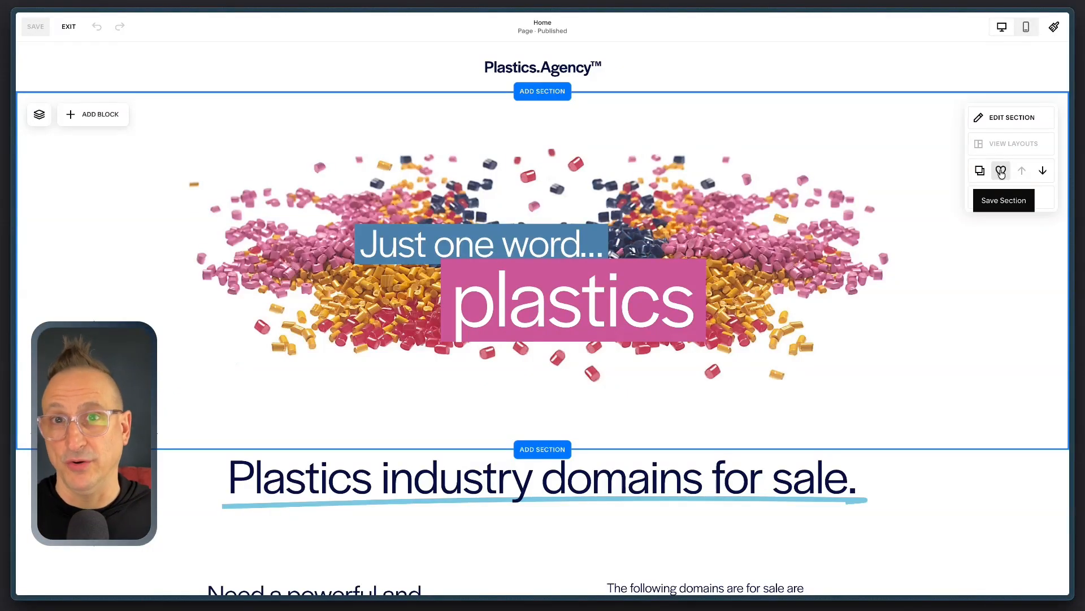
click(1002, 172)
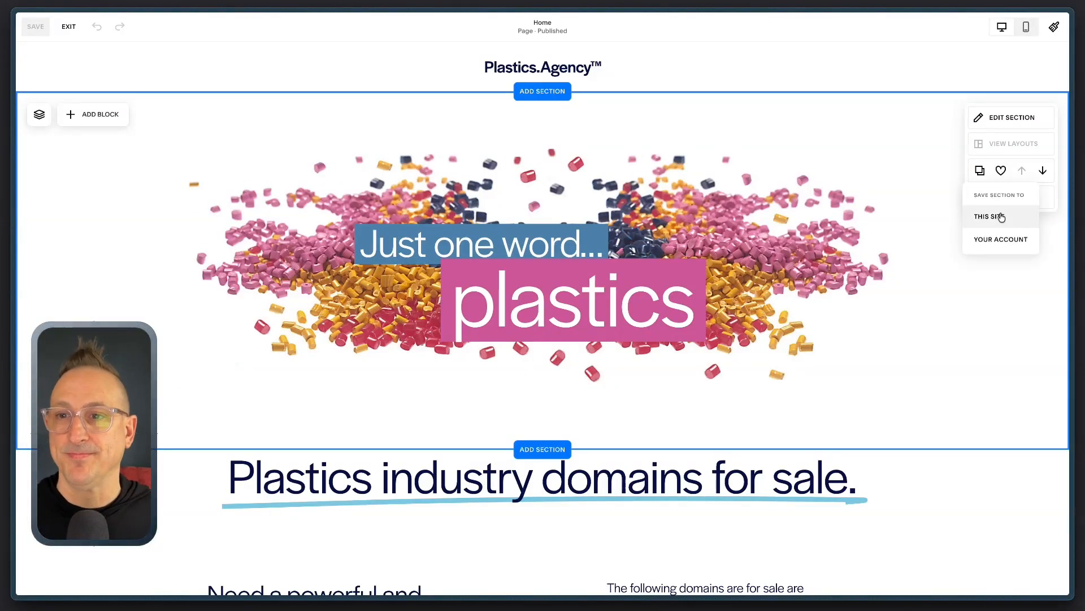
click(1001, 217)
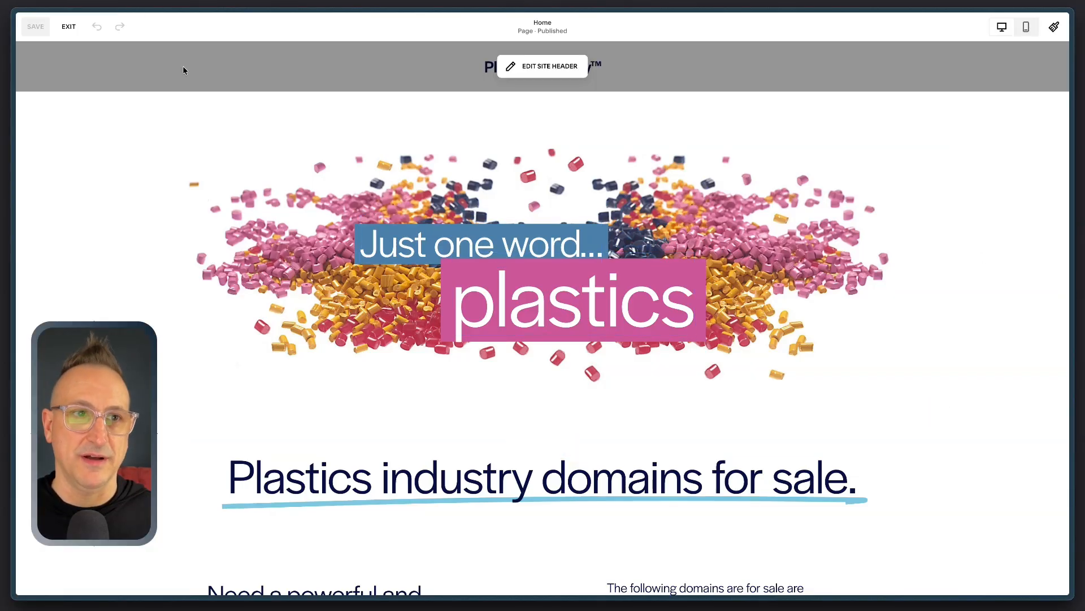
click(68, 28)
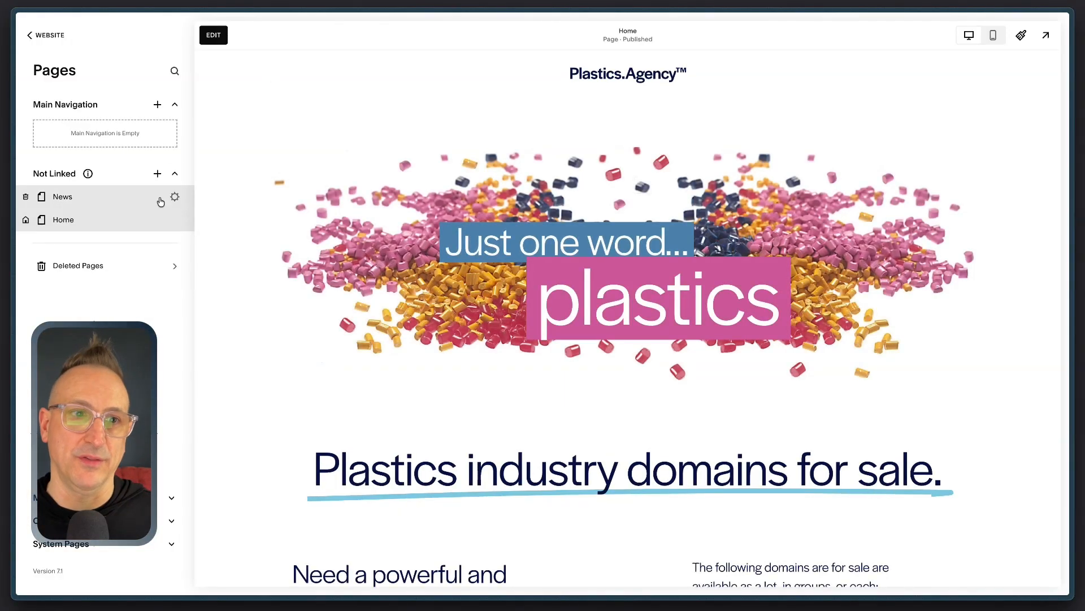
Step: Add the saved "Just one word... plastics" banner section from this site to the empty News page
click(113, 197)
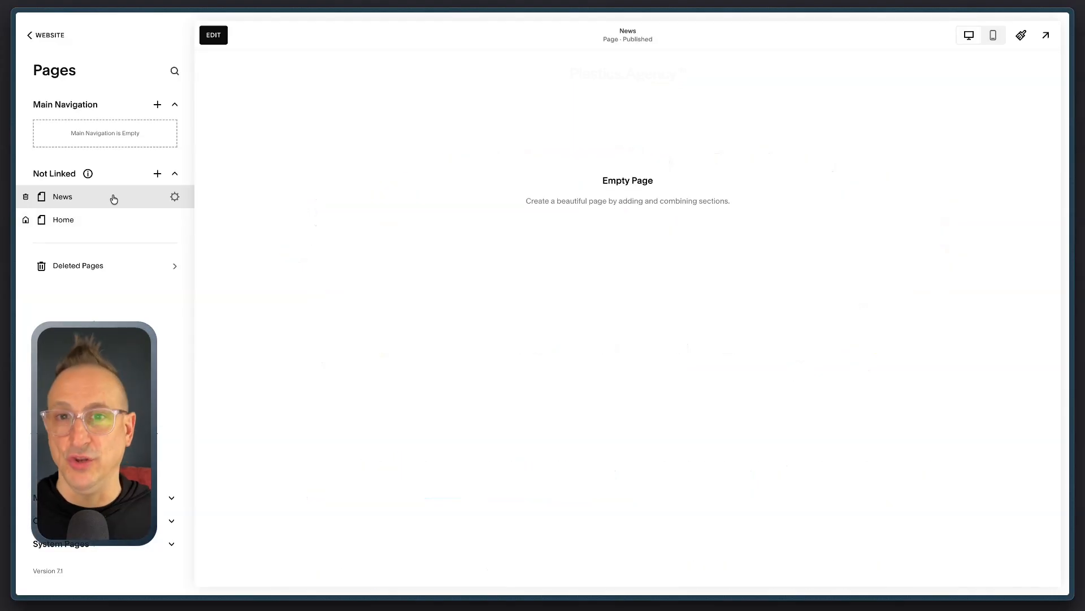
click(213, 35)
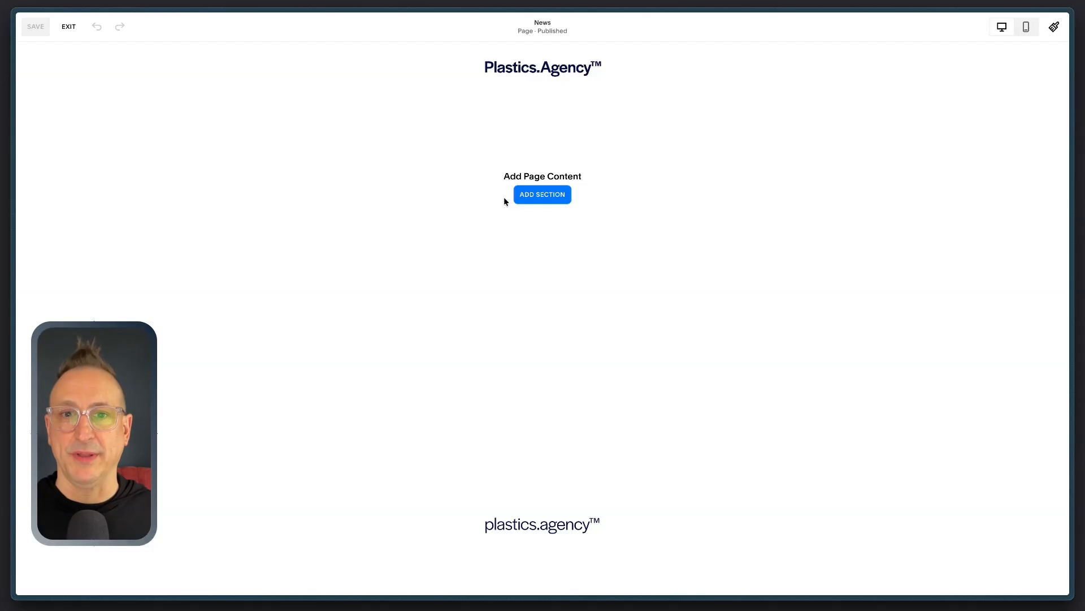
click(553, 197)
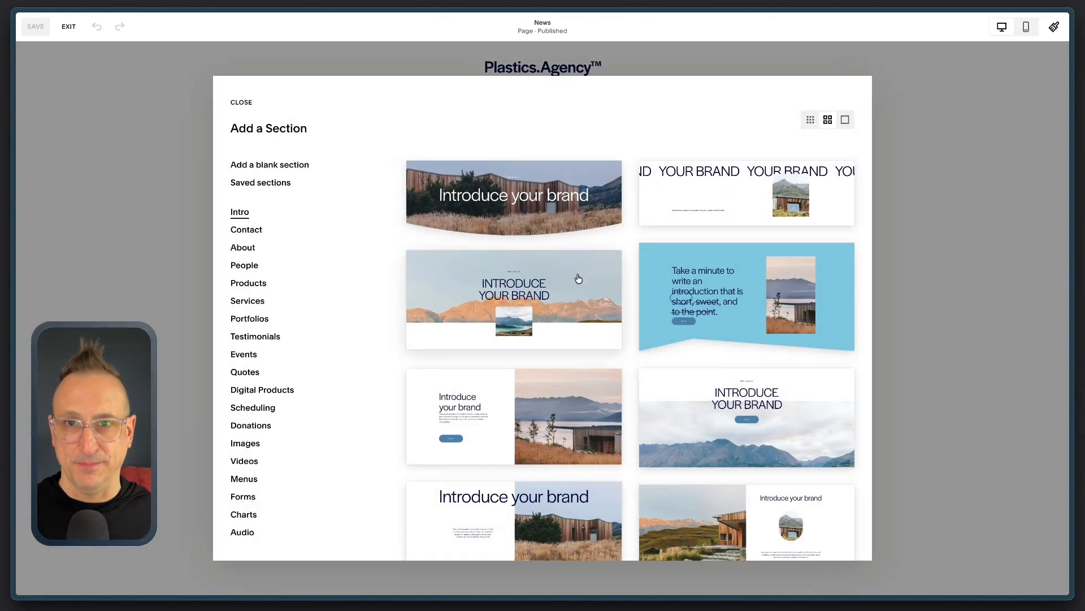
scroll(578, 278, down, 5)
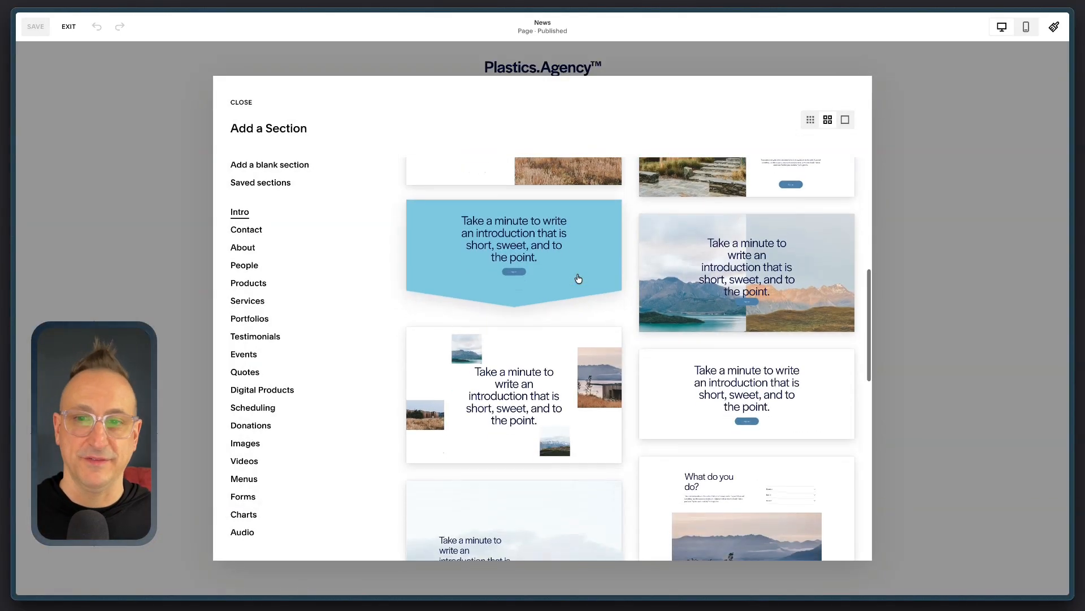
scroll(579, 278, up, 6)
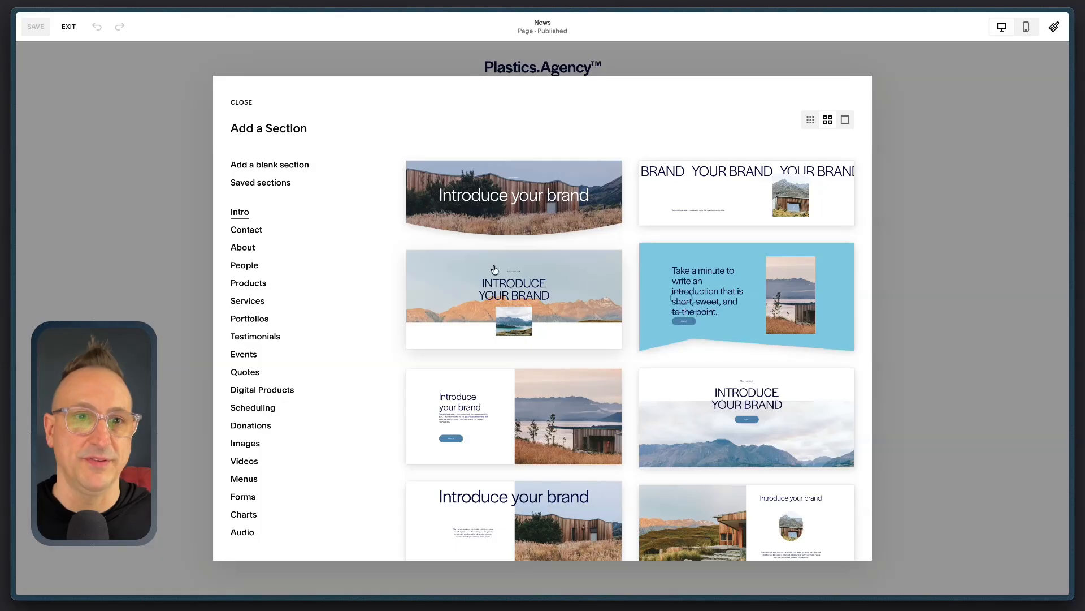
click(272, 187)
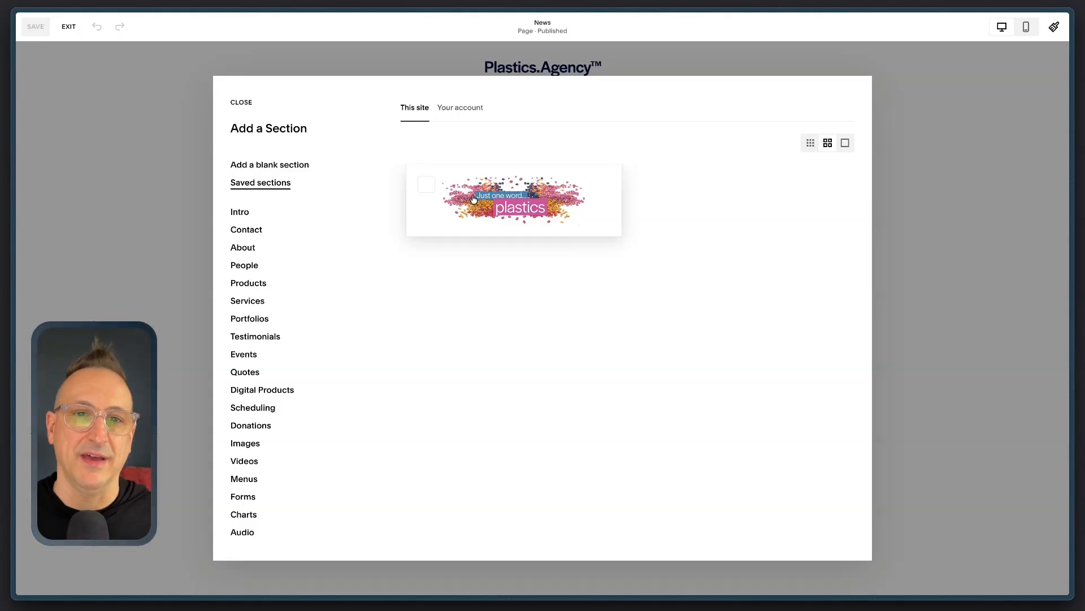
click(501, 192)
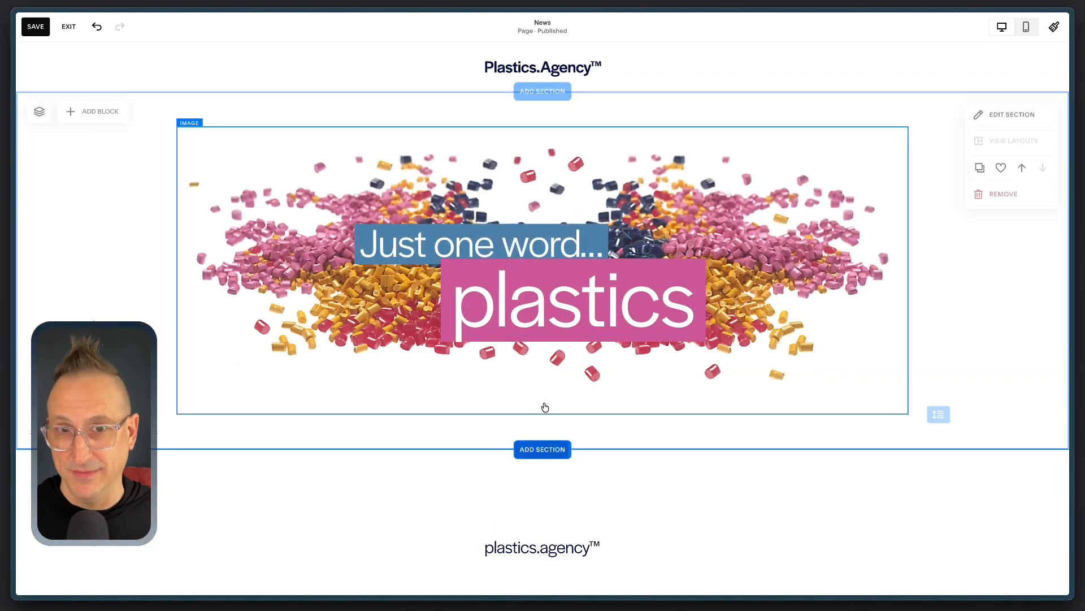
Step: Add a blank section below the banner on the News page
scroll(545, 430, down, 1)
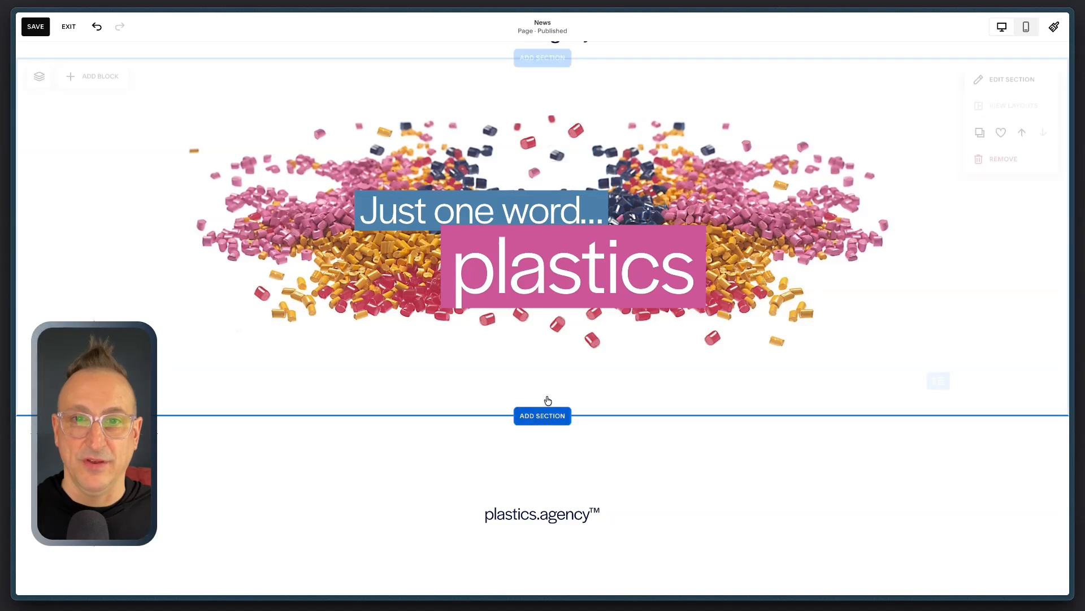
scroll(548, 400, up, 1)
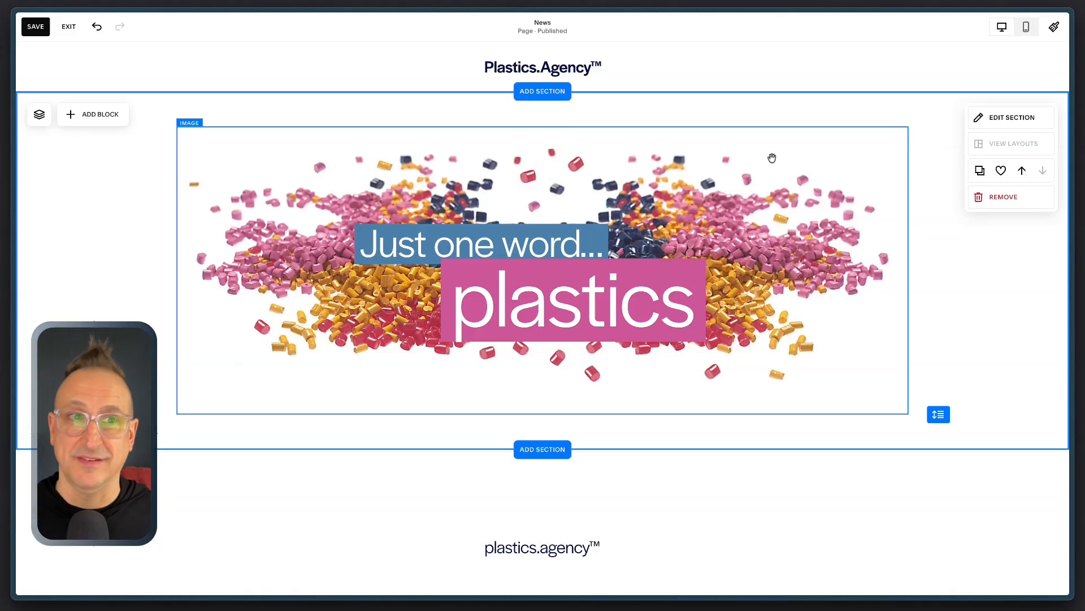
scroll(568, 331, down, 1)
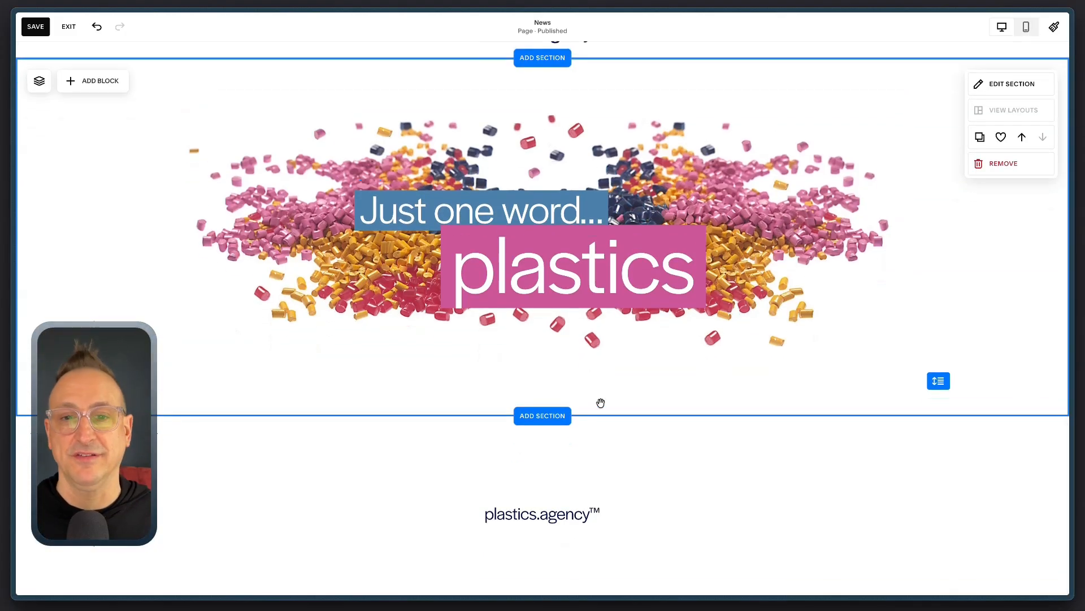
click(545, 417)
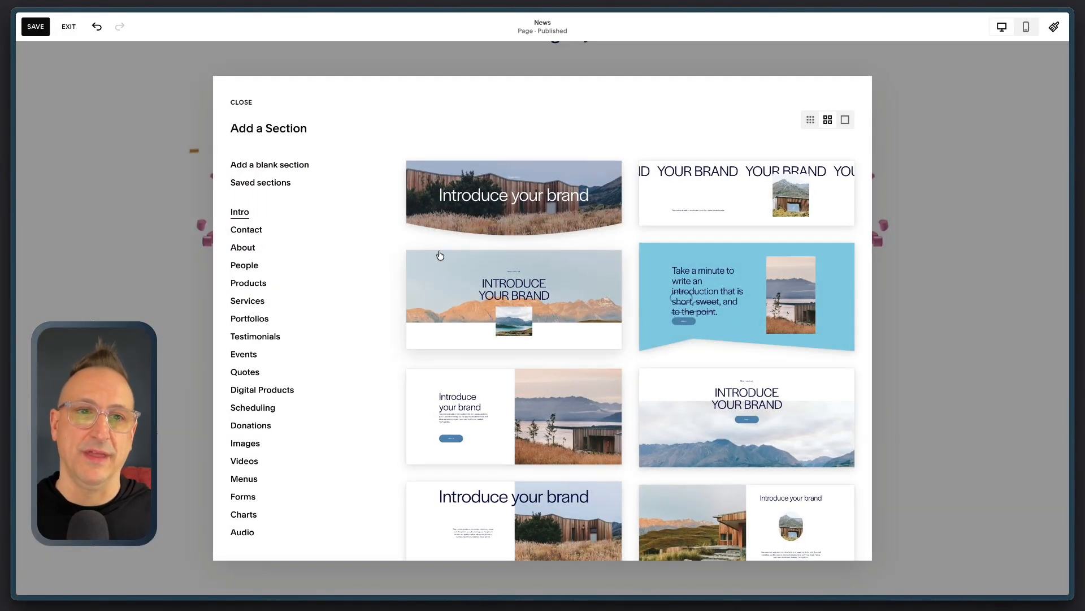
click(279, 168)
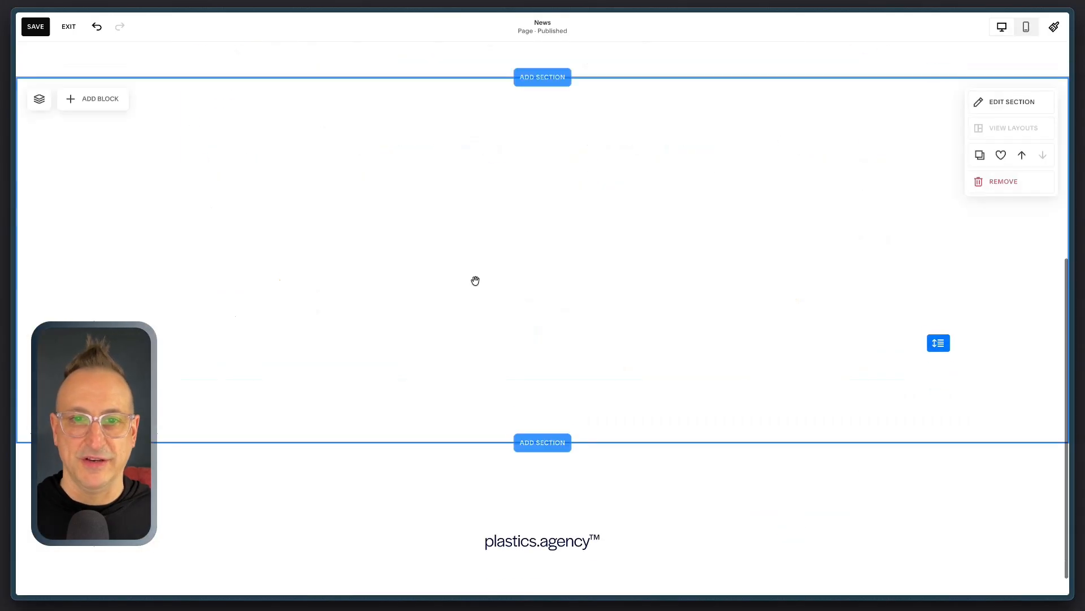
Step: Add a full-width text block to the blank section and paste the "For Immediate Release" press release into it
click(116, 95)
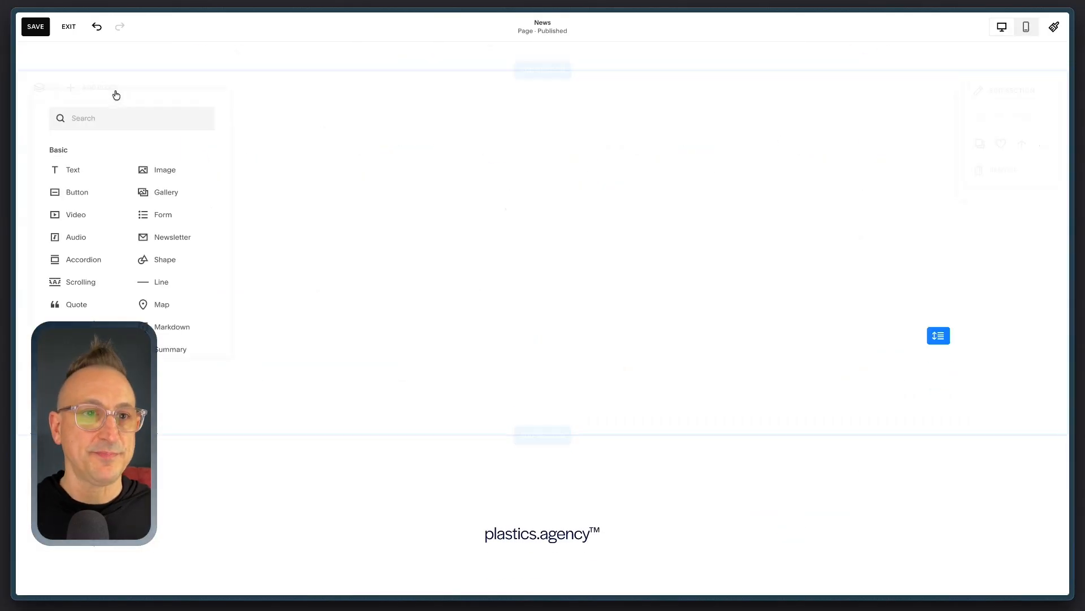
click(68, 168)
click(207, 178)
drag(355, 205, 915, 272)
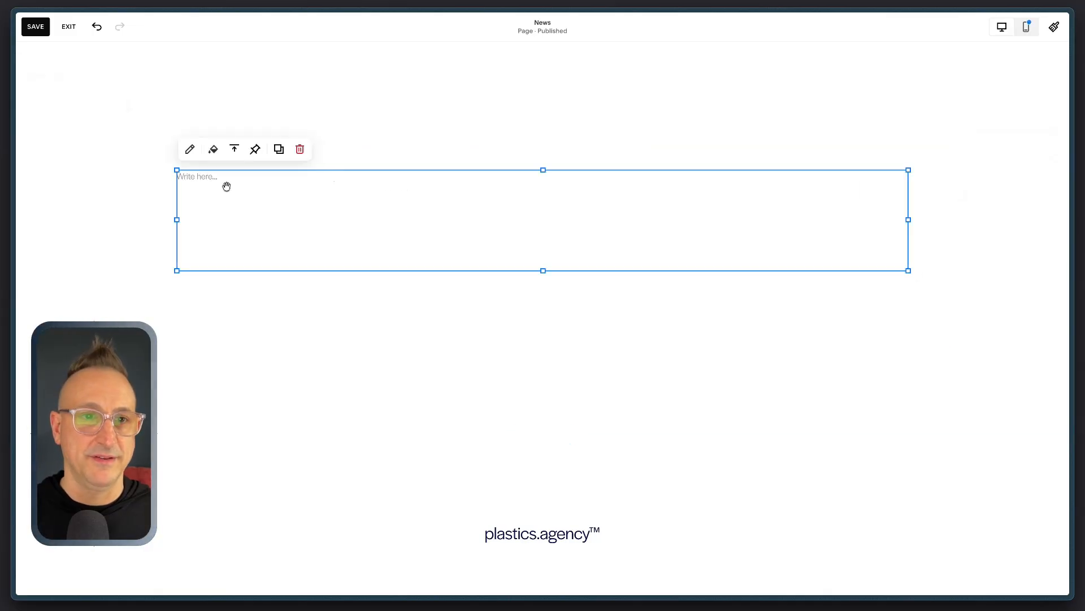
click(208, 178)
text(For Immediate Release Plastics.Agency™ is pleased to announce the exclusive sale of premium domain names specifically tailored for the plastics industry. These carefully curated domains offer a unique opportunity for businesses to enhance their brand identity and establish a commanding online presence in a competitive market. Our portfolio features memorable, industry-relevant domains that can instantly elevate marketing efforts, boost search engine visibility, and build customer trust. Investing in the right domain name is a strategic move that can lead to increased traffic, improved brand recall, and greater business growth. Whether you are a manufacturer, supplier, or service provider within the plastics sector, securing a premium domain from Plastics.Agency™ is a smart step towards digital success. Contact us today to explore available options and claim a domain that positions your business for long-term success.)
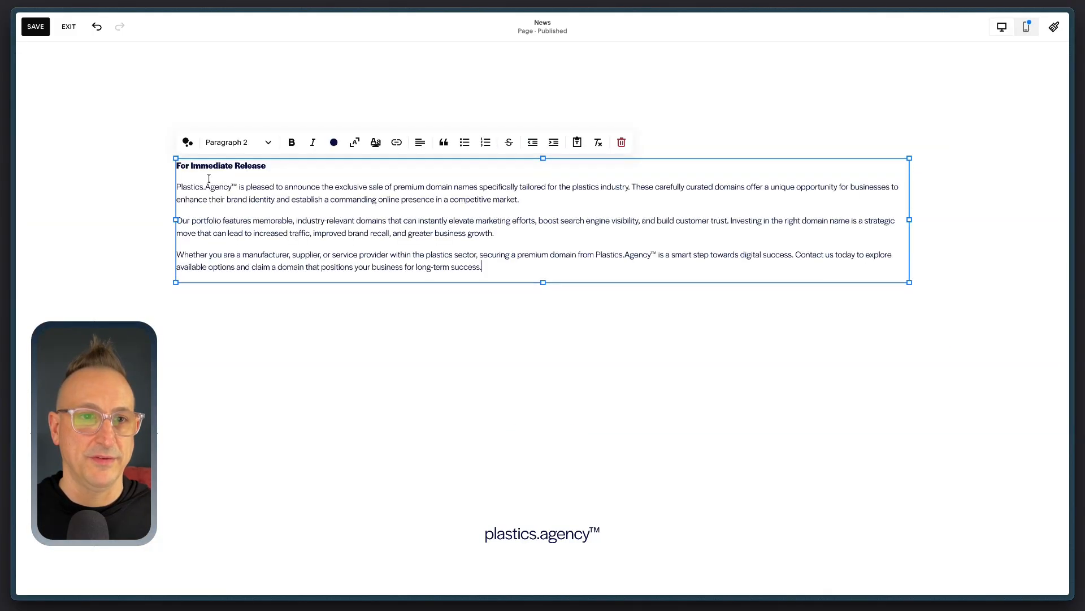
click(527, 336)
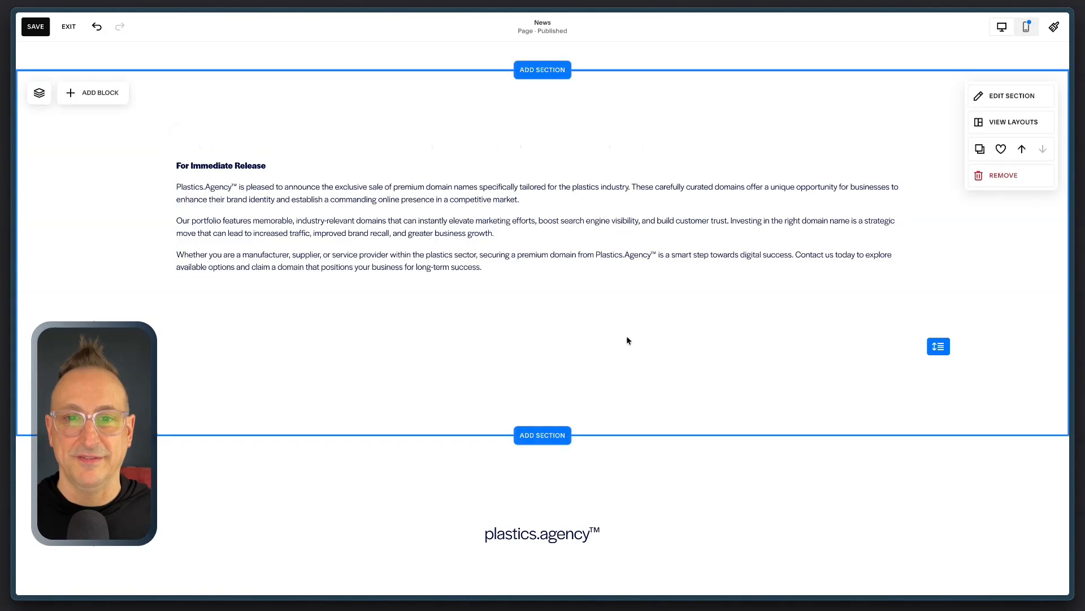
Step: Set the press release section's height to small (S)
click(1015, 96)
click(972, 273)
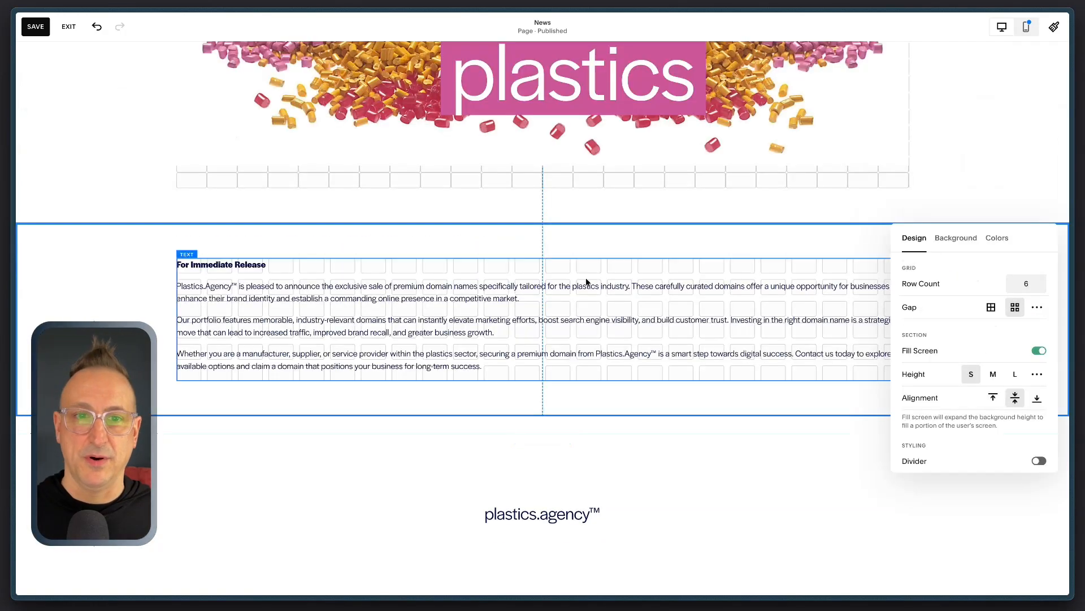
Step: Narrow the press release text block, center it horizontally, and shrink the section to remove the empty space beneath it
click(175, 320)
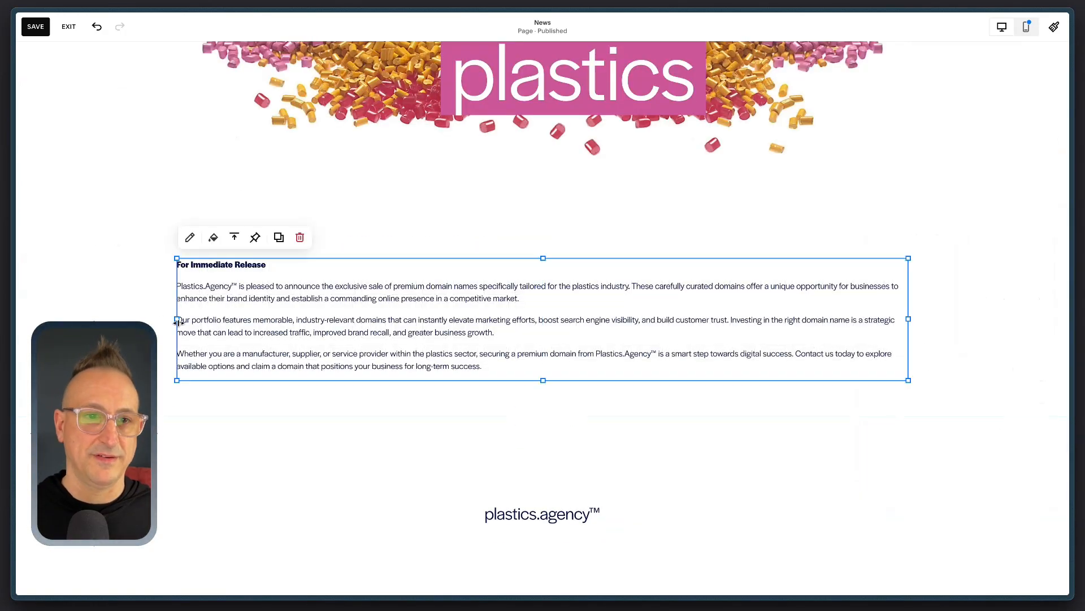
drag(176, 319, 388, 320)
drag(497, 328, 377, 331)
click(794, 428)
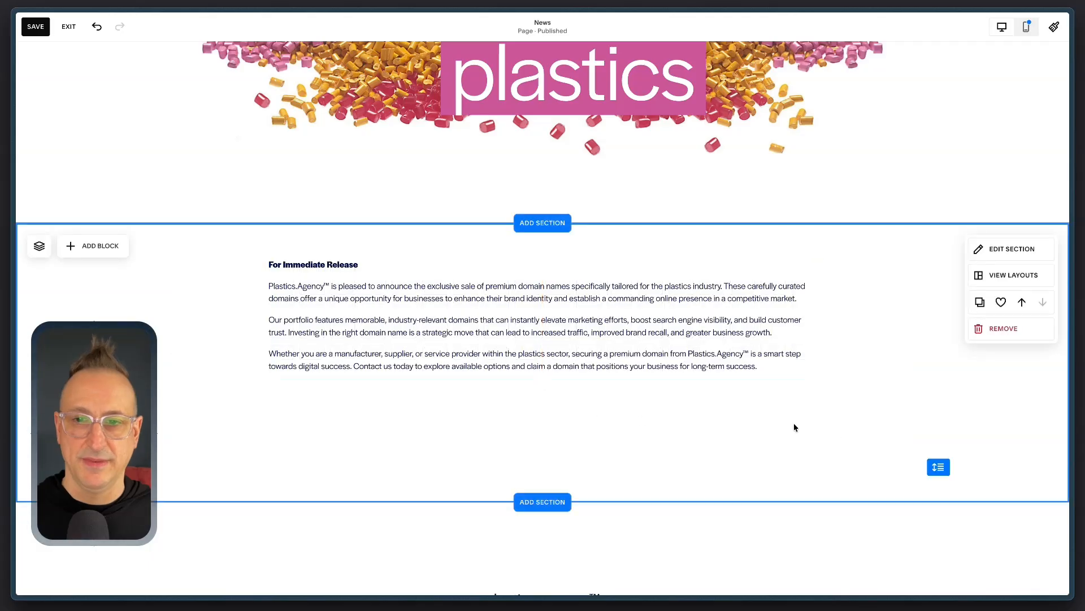
click(374, 186)
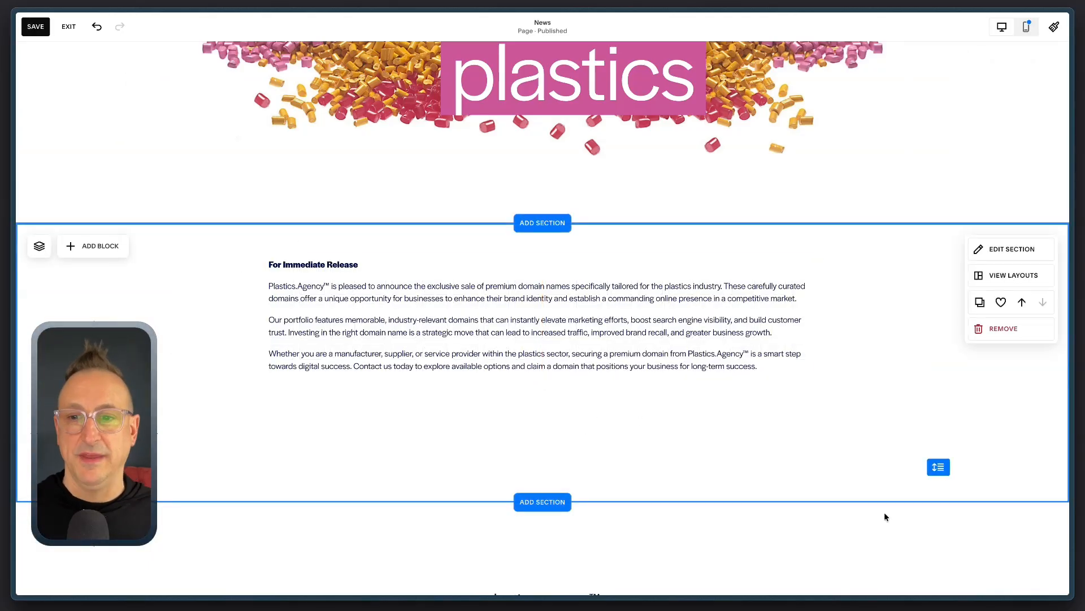
drag(935, 428, 934, 339)
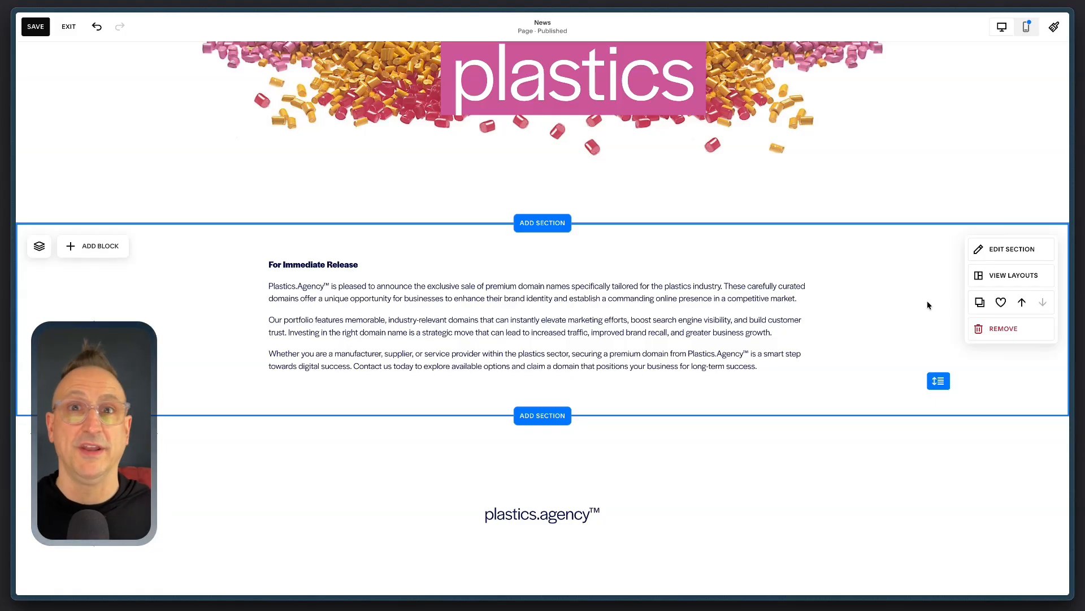
Step: Save the press release section to this site's saved sections, then save the News page and leave editing
click(1001, 302)
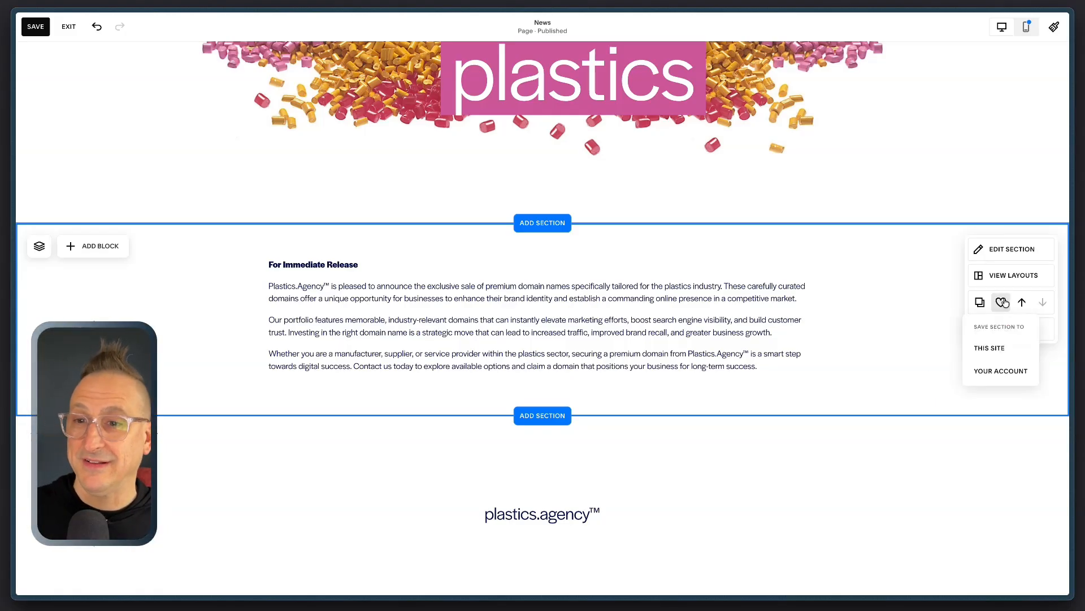
click(994, 347)
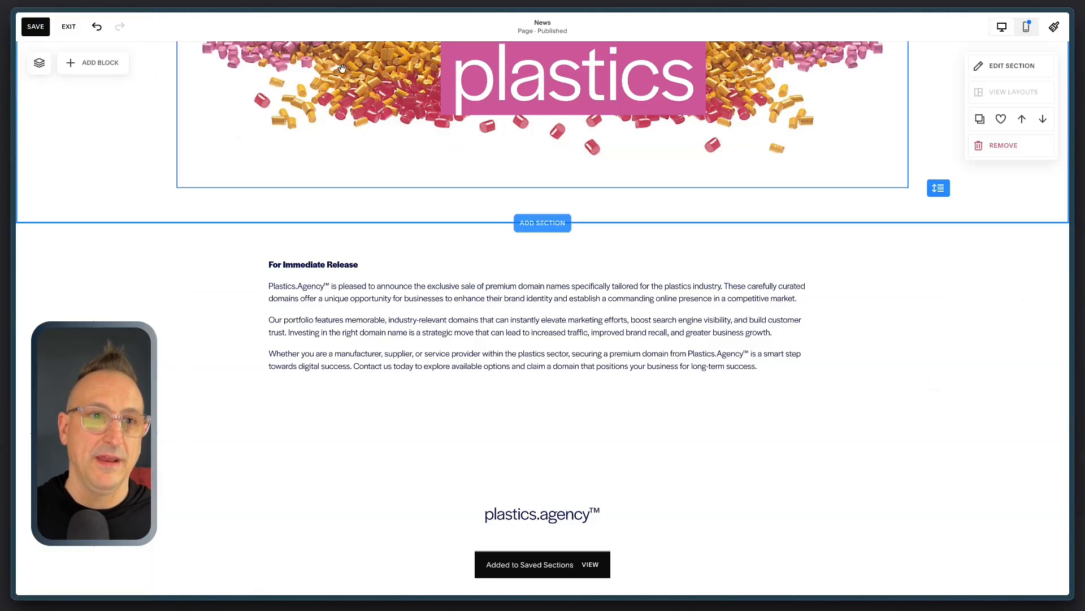
click(37, 31)
click(67, 29)
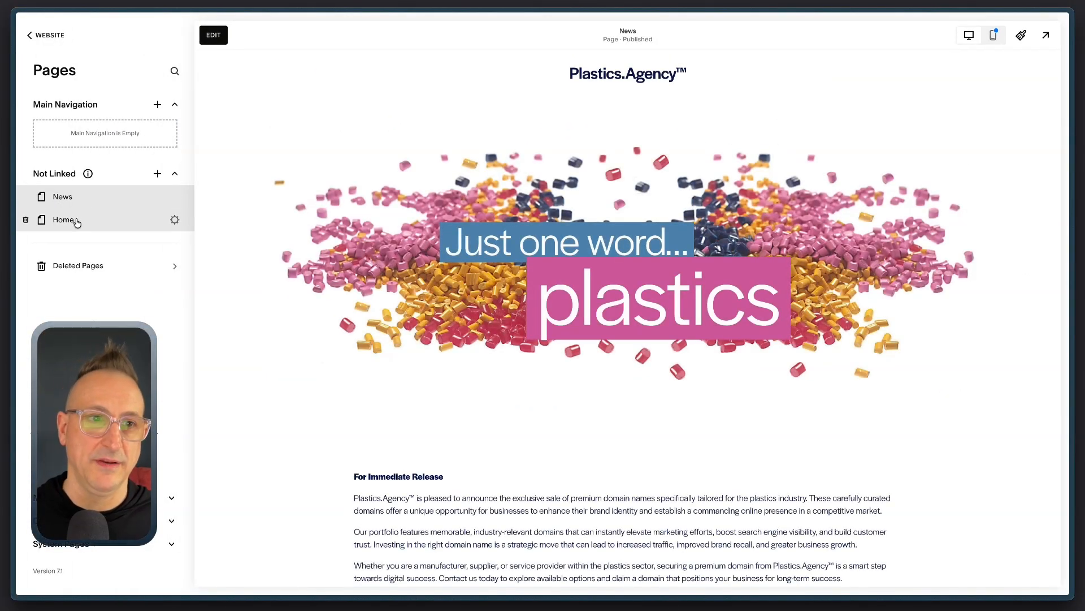
Step: Open the Home page for editing and insert the saved press release section between the domain list and the blue introduction section
click(77, 222)
scroll(425, 293, down, 2)
scroll(425, 293, down, 4)
click(213, 36)
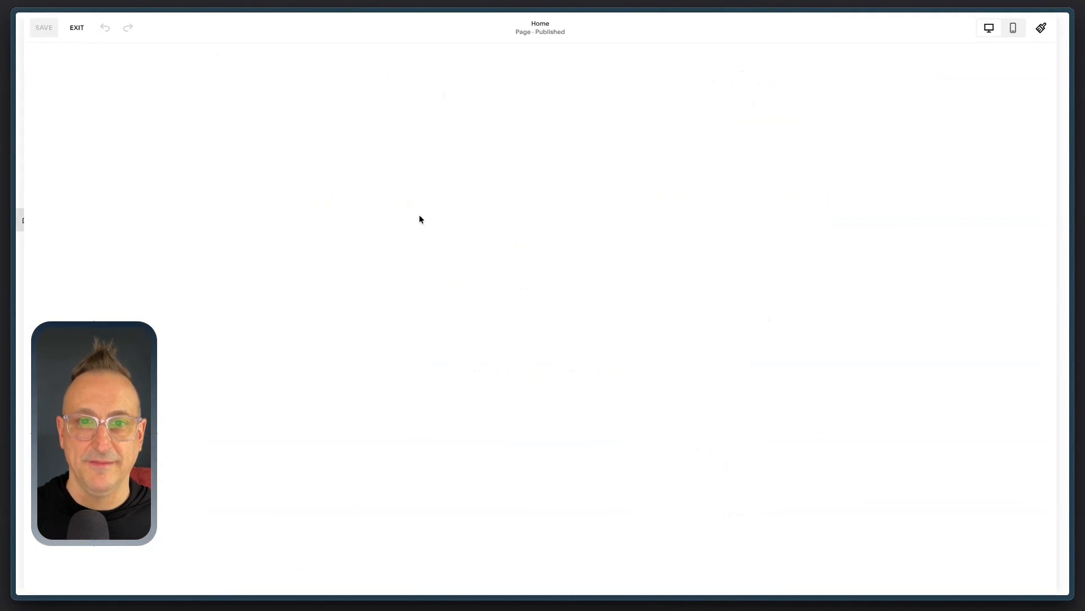
scroll(501, 310, down, 5)
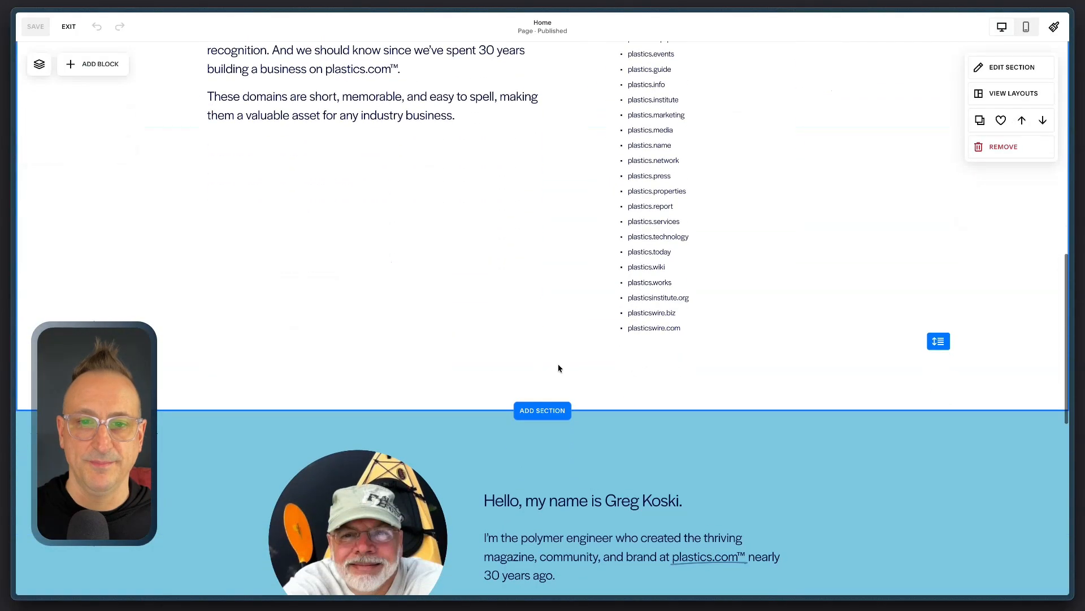
click(542, 411)
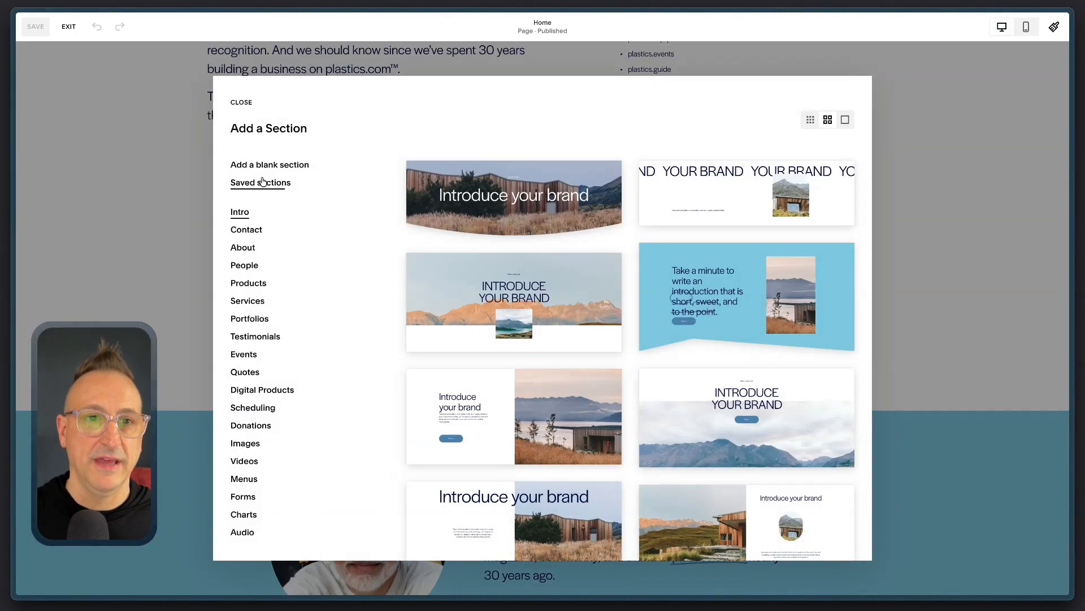
click(261, 183)
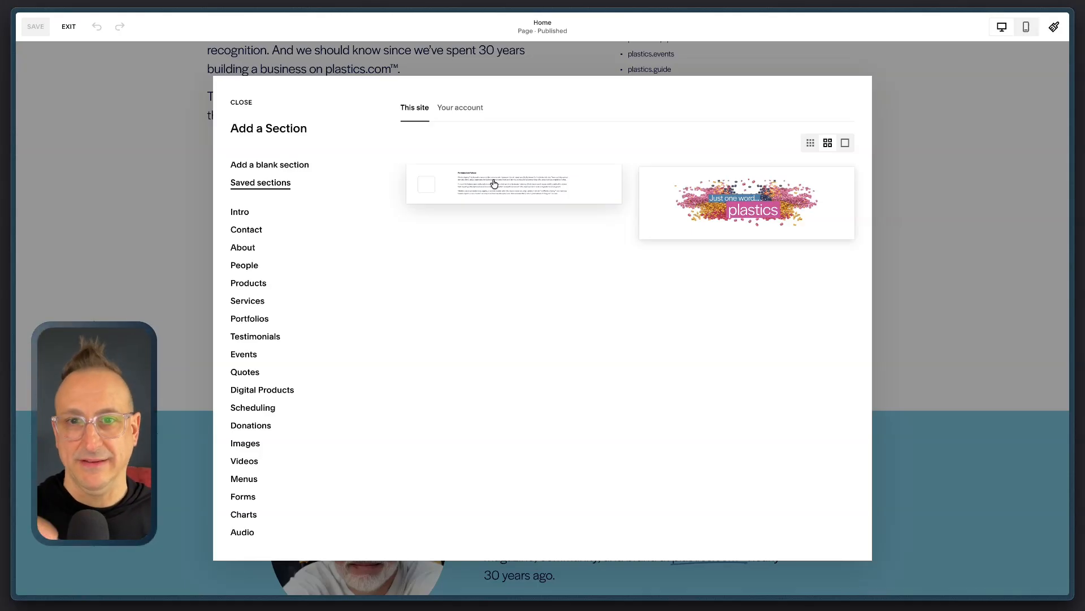
click(493, 184)
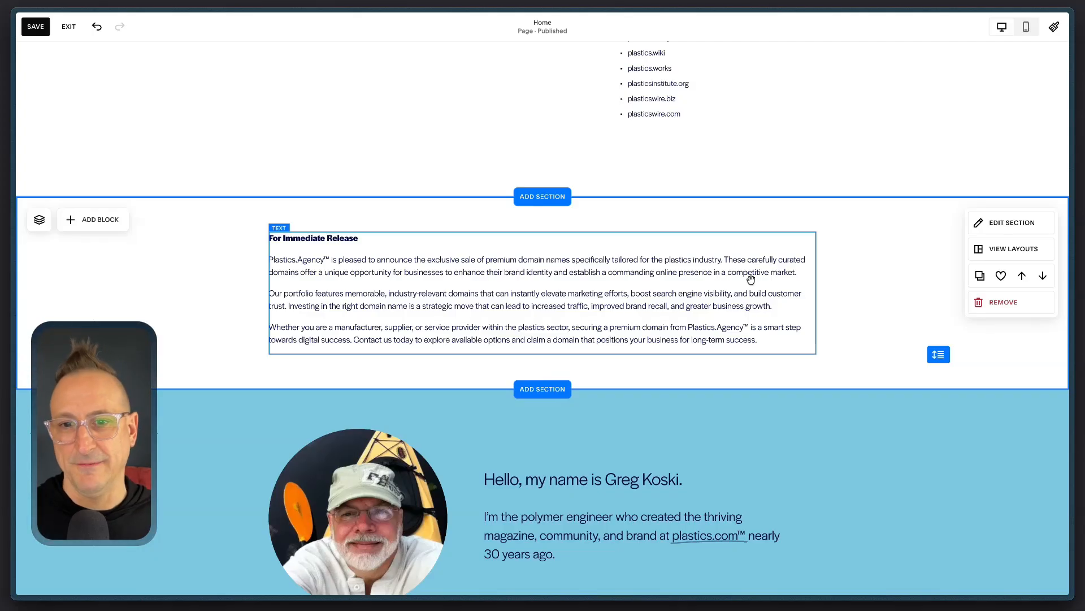
Step: Remove the press release section from the Home page, then save the page and leave editing
scroll(799, 252, down, 2)
click(1005, 195)
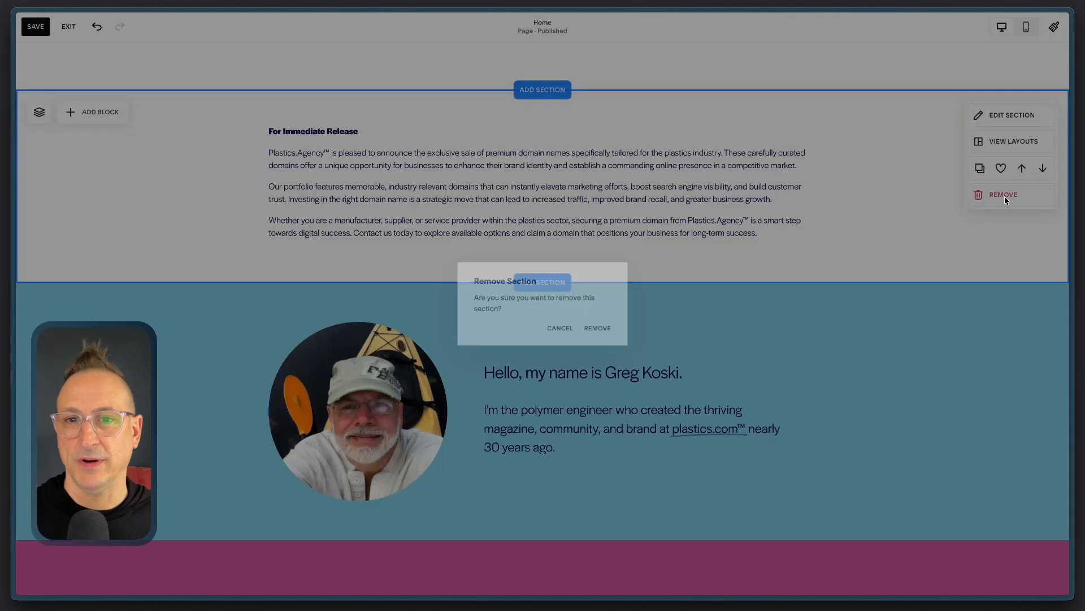
click(598, 338)
scroll(95, 87, up, 15)
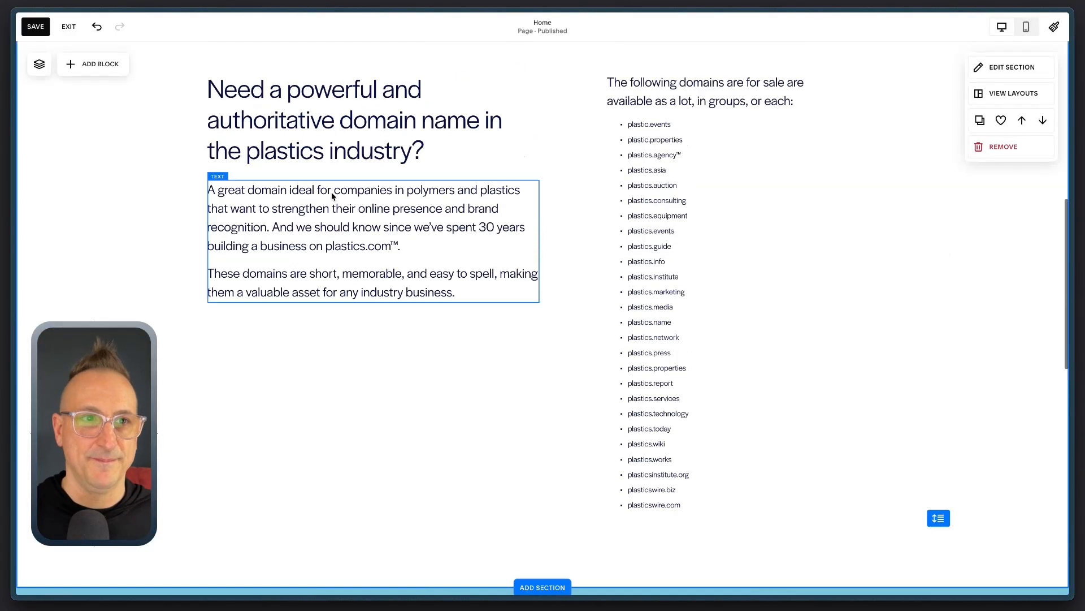
click(36, 26)
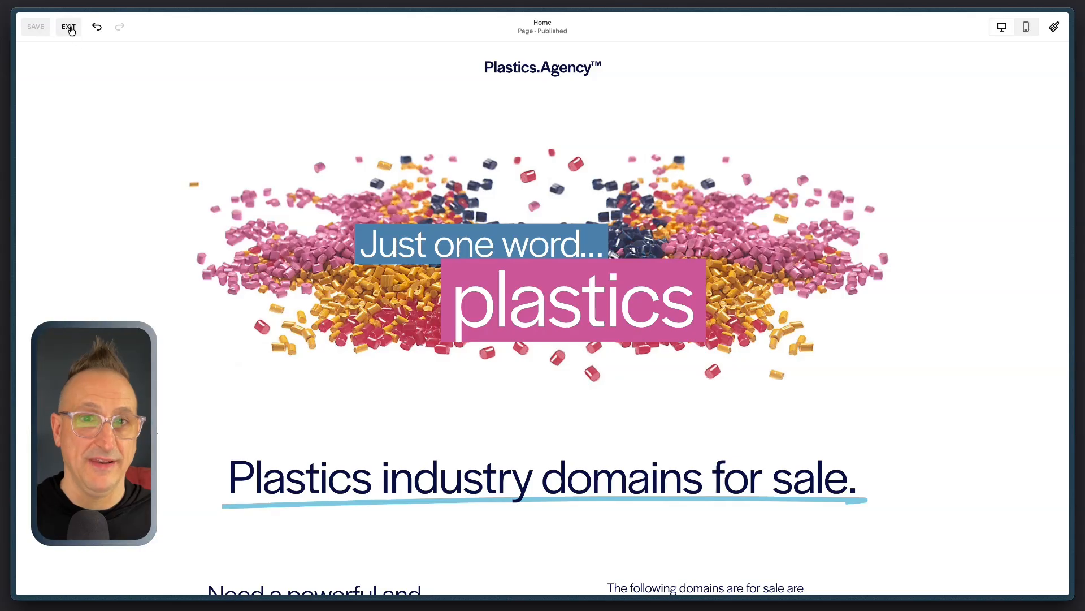
click(69, 27)
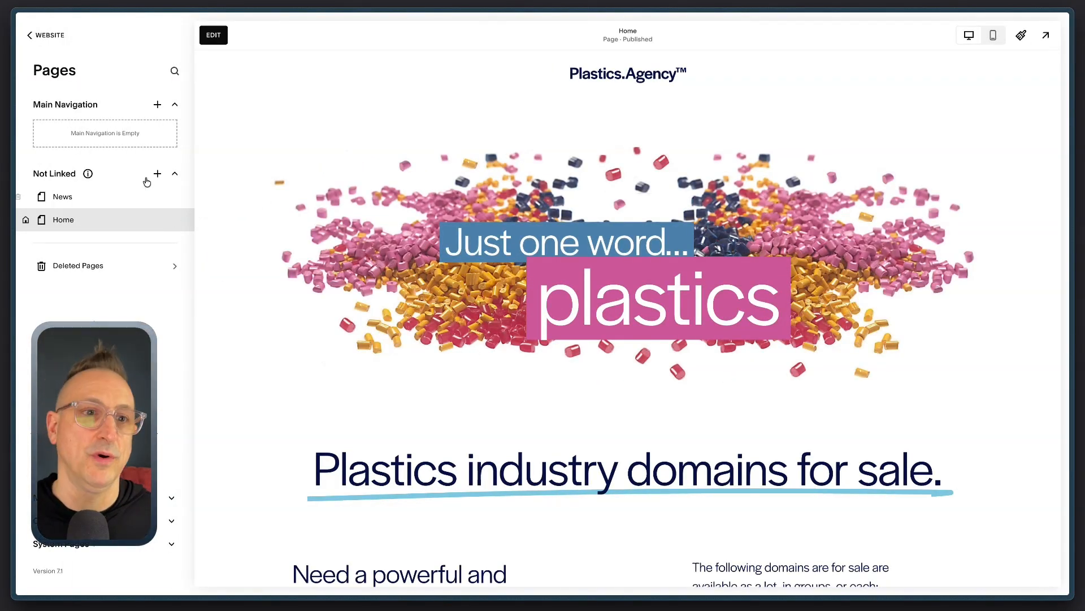
Step: Open the News page for editing at the press release section
click(117, 199)
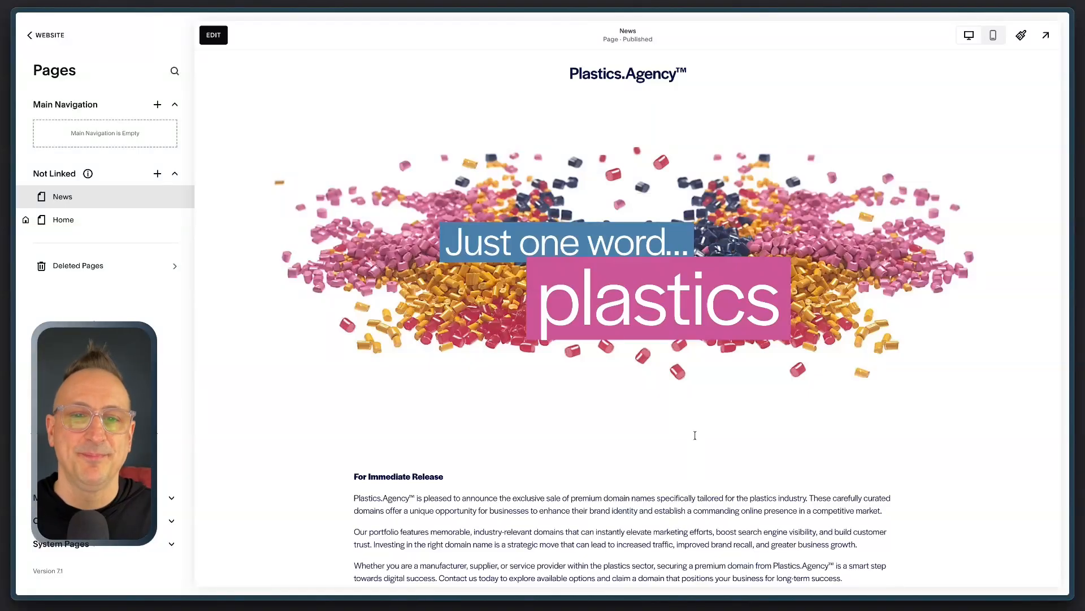
scroll(531, 379, down, 3)
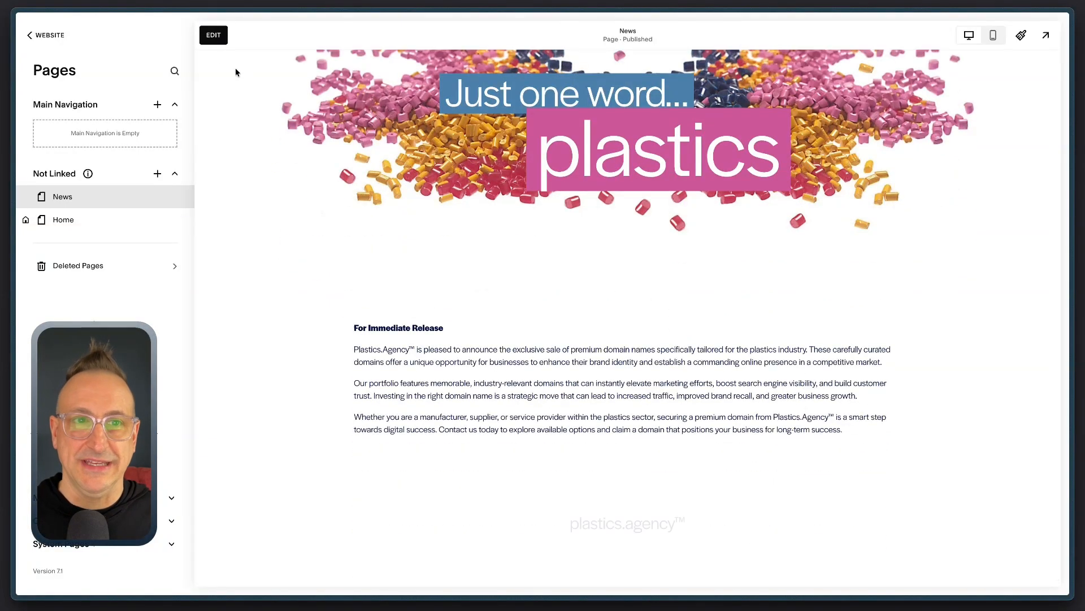
click(214, 37)
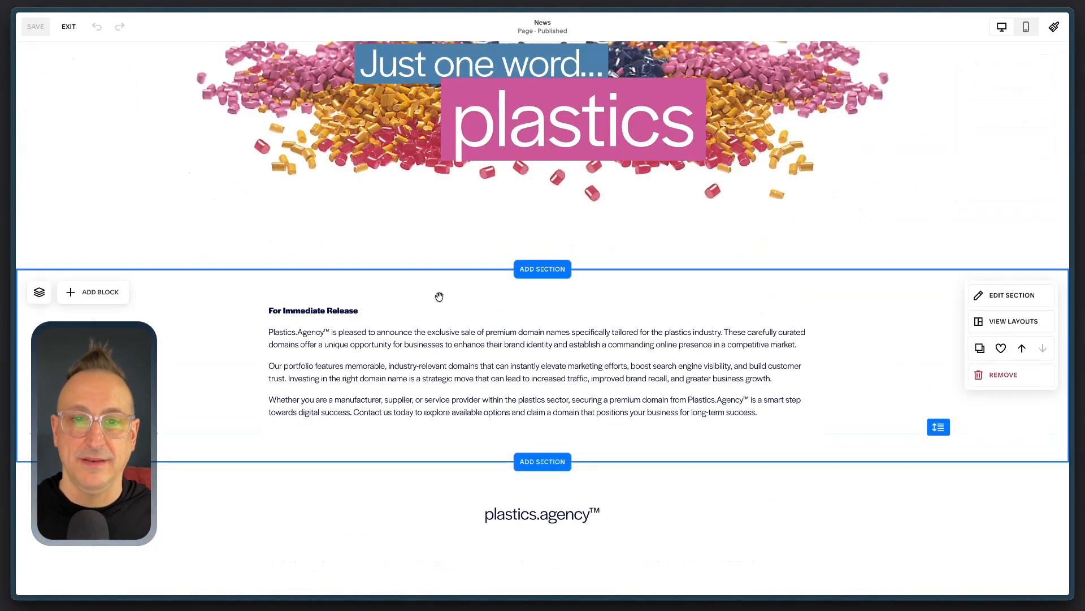
Step: Delete only the press release from this site's saved sections, keeping the plastics hero section, and close the section picker
click(538, 269)
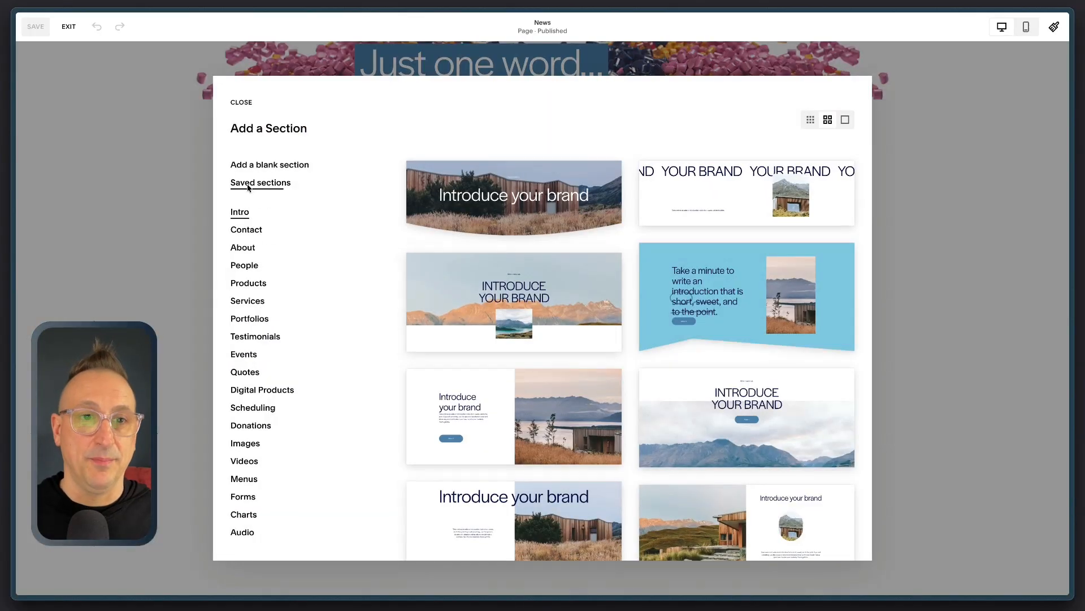
click(248, 186)
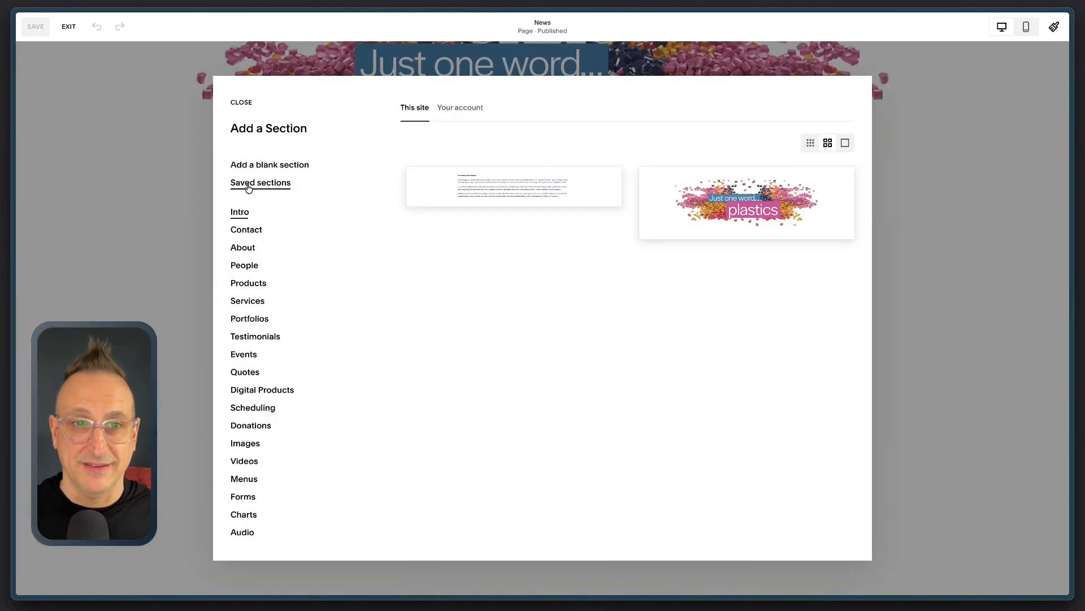
click(427, 187)
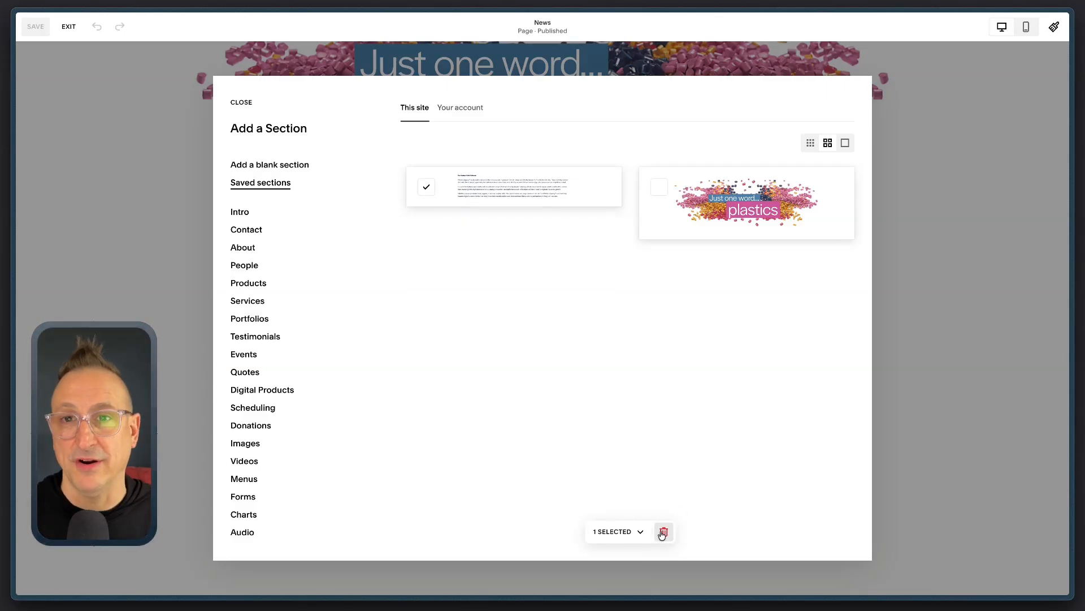
click(639, 532)
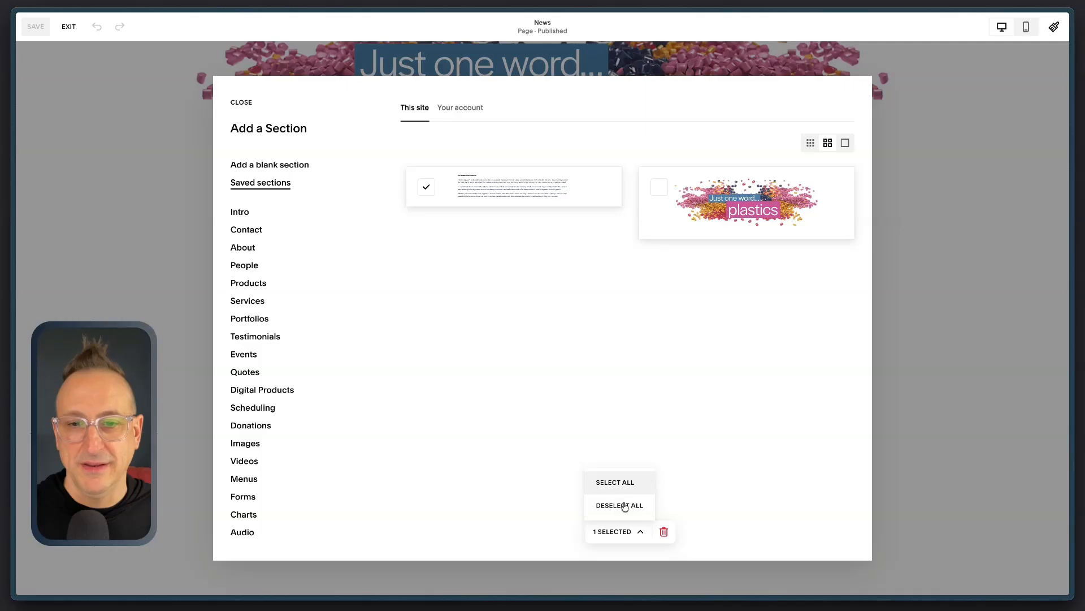
click(702, 479)
click(659, 187)
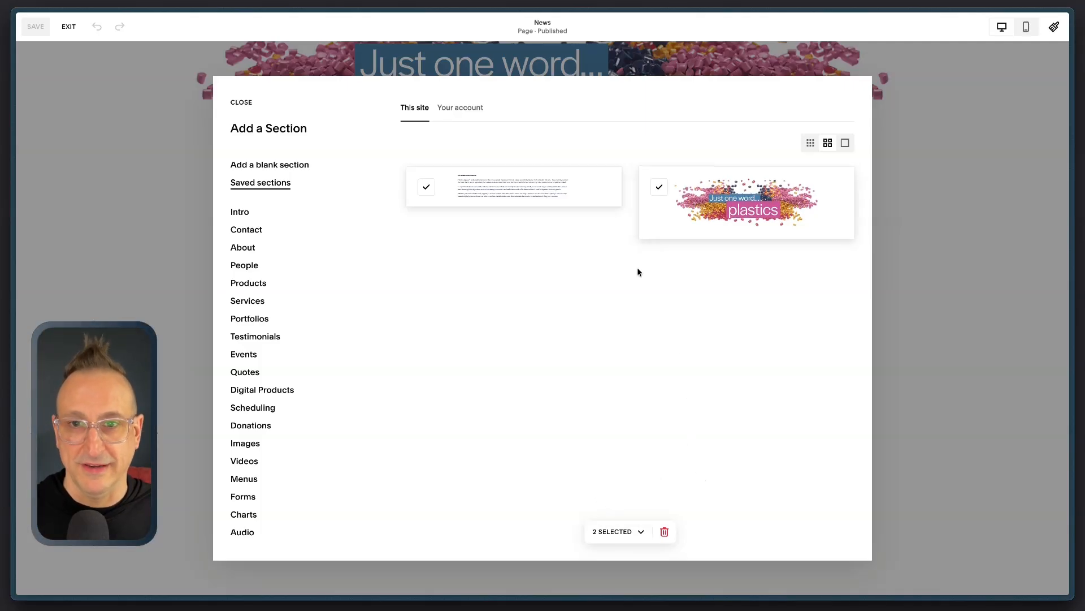
click(655, 189)
click(665, 531)
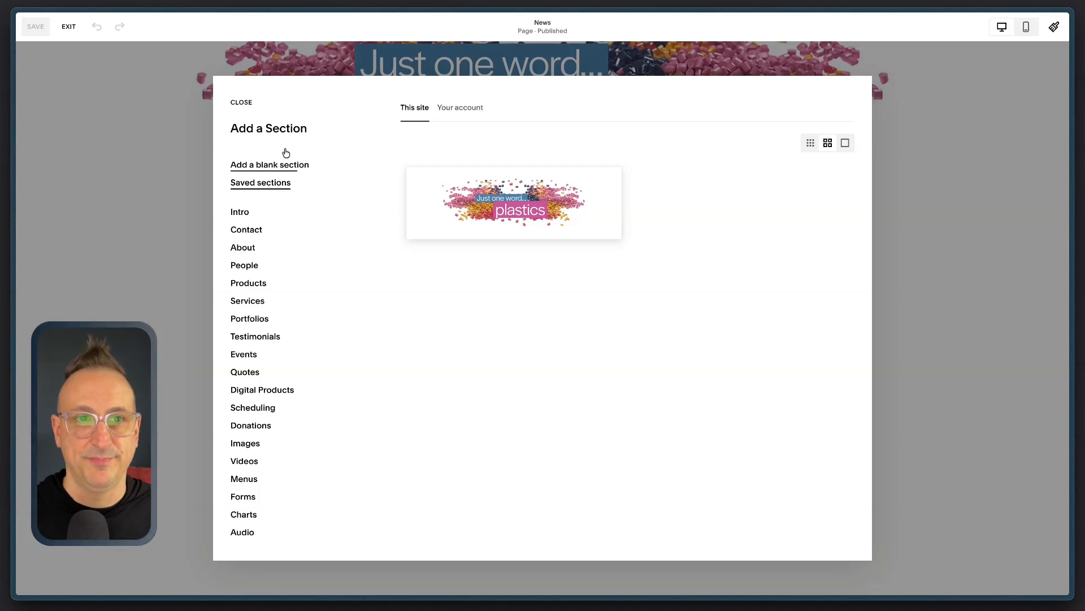
click(241, 103)
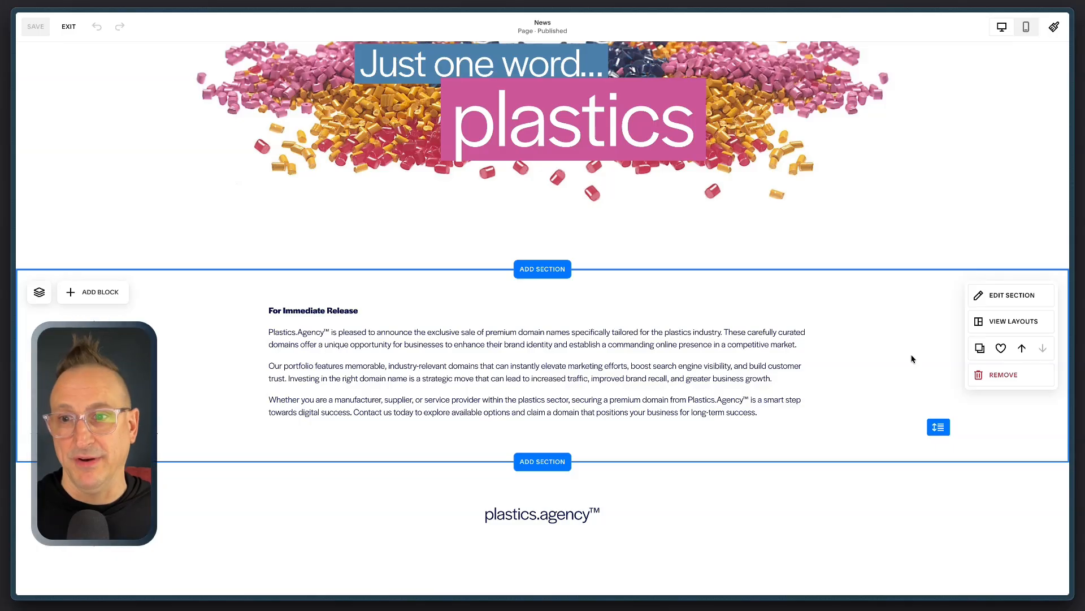
Step: Save the News page's press release section to this site's saved sections again
click(1001, 349)
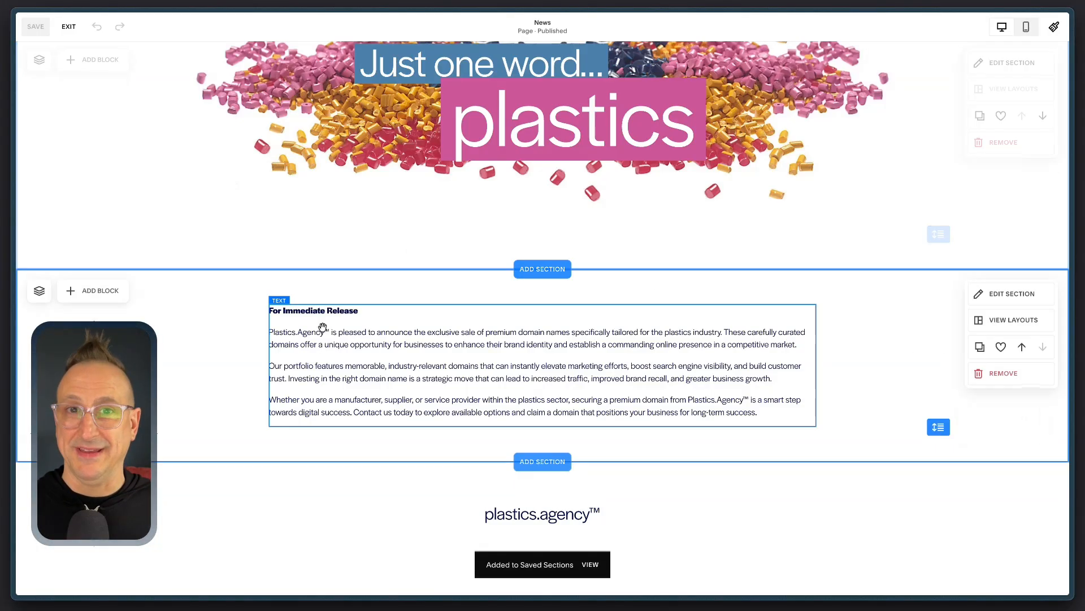
click(480, 397)
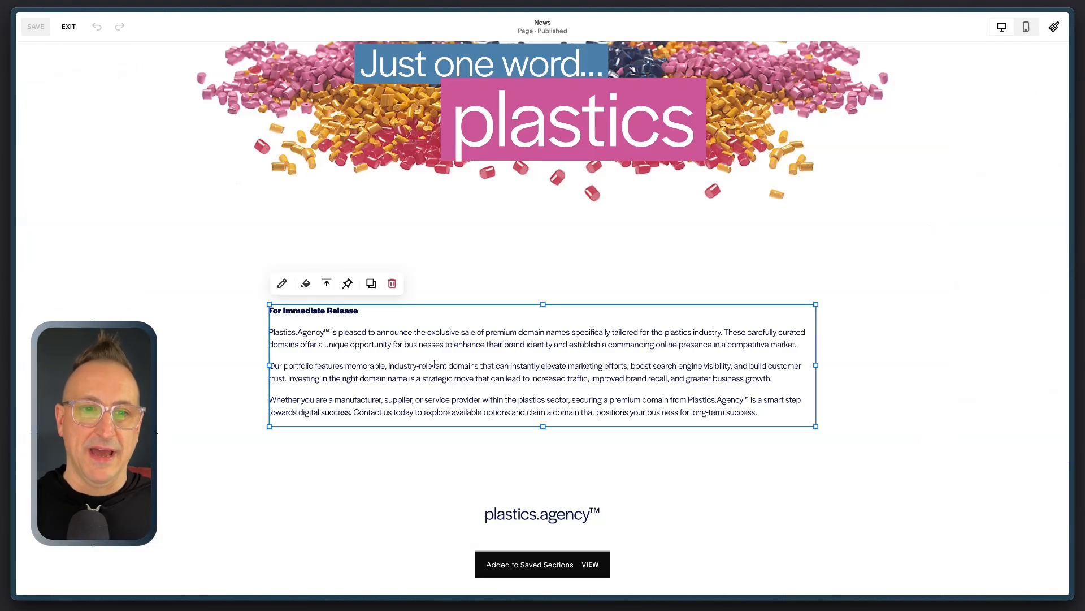
click(861, 393)
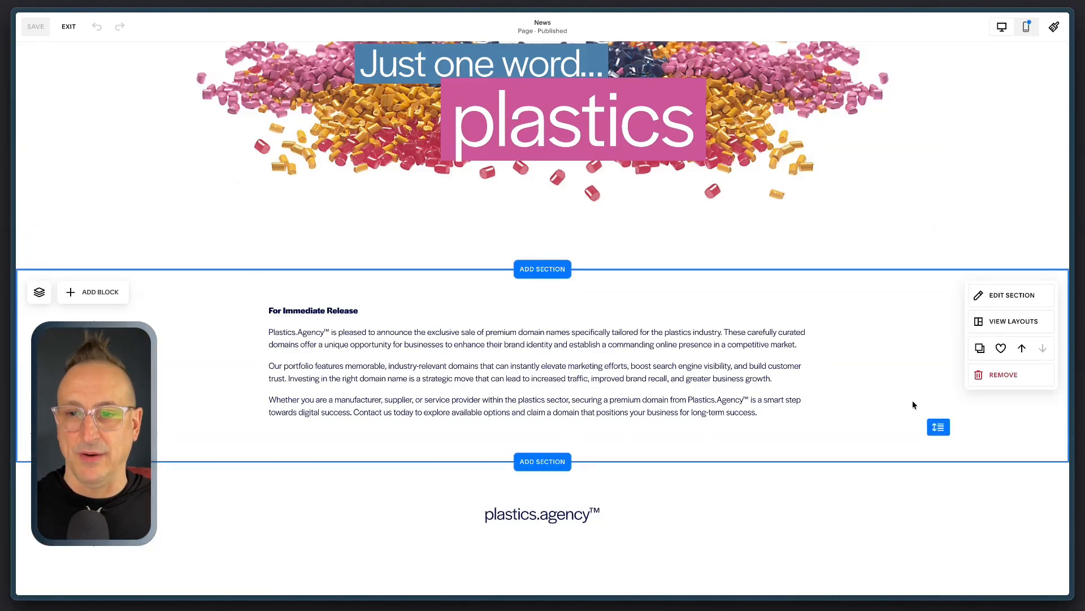
Step: Insert the saved press release section directly below the existing press release on the News page
click(544, 462)
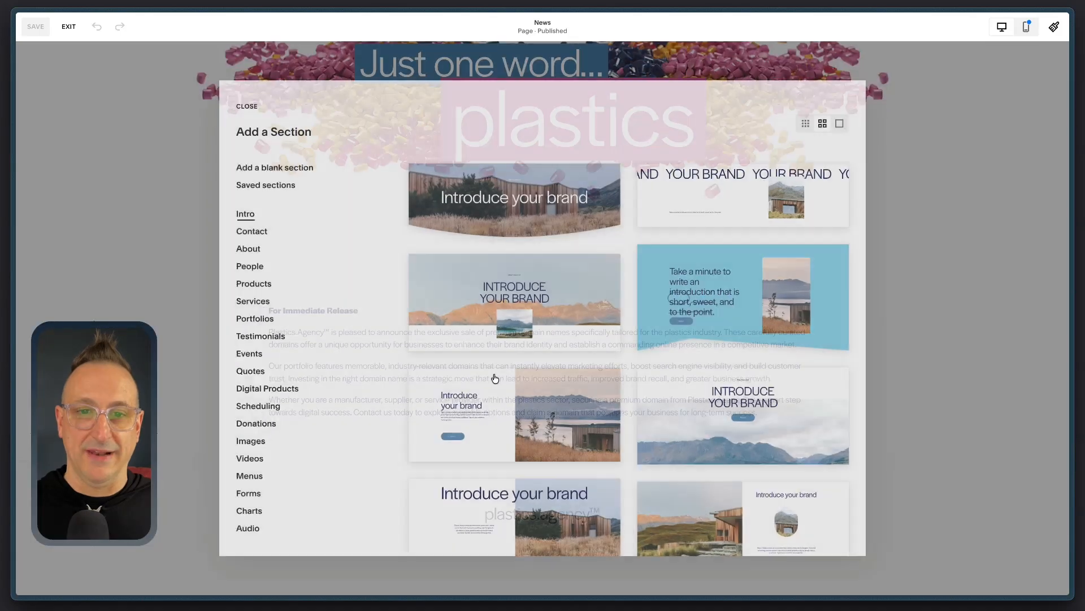
click(270, 187)
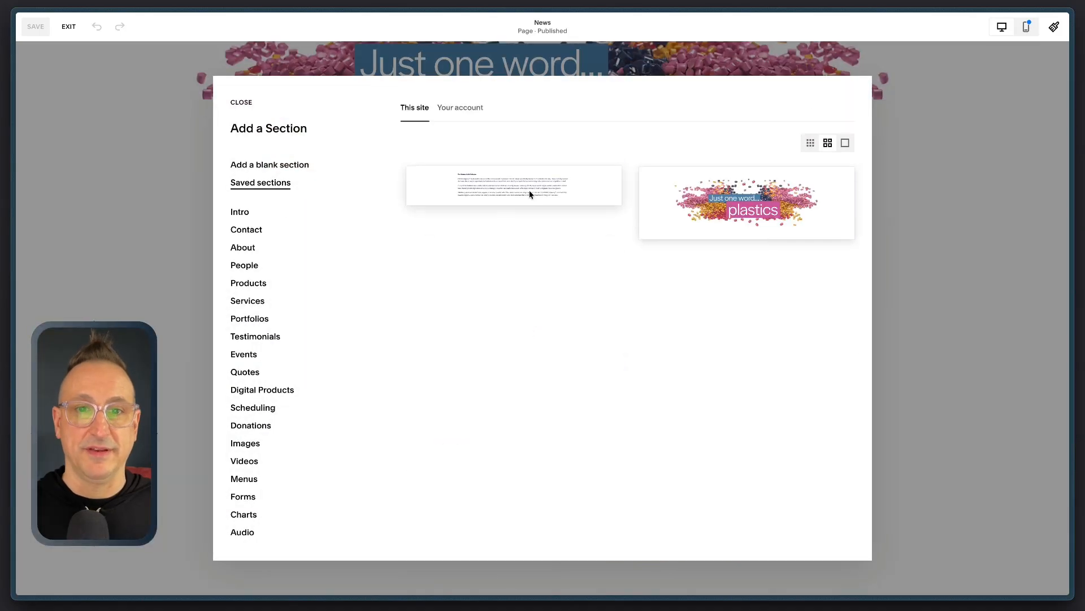
click(529, 190)
Step: Clear all the text from the text block in the newly inserted press release section
click(418, 365)
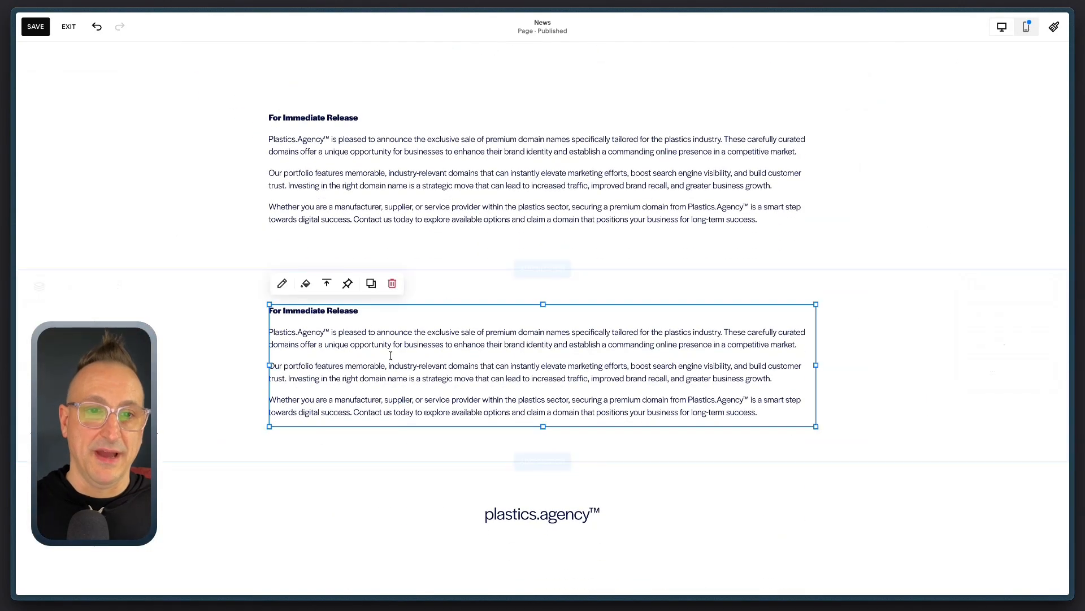
click(381, 352)
key(ctrl+a)
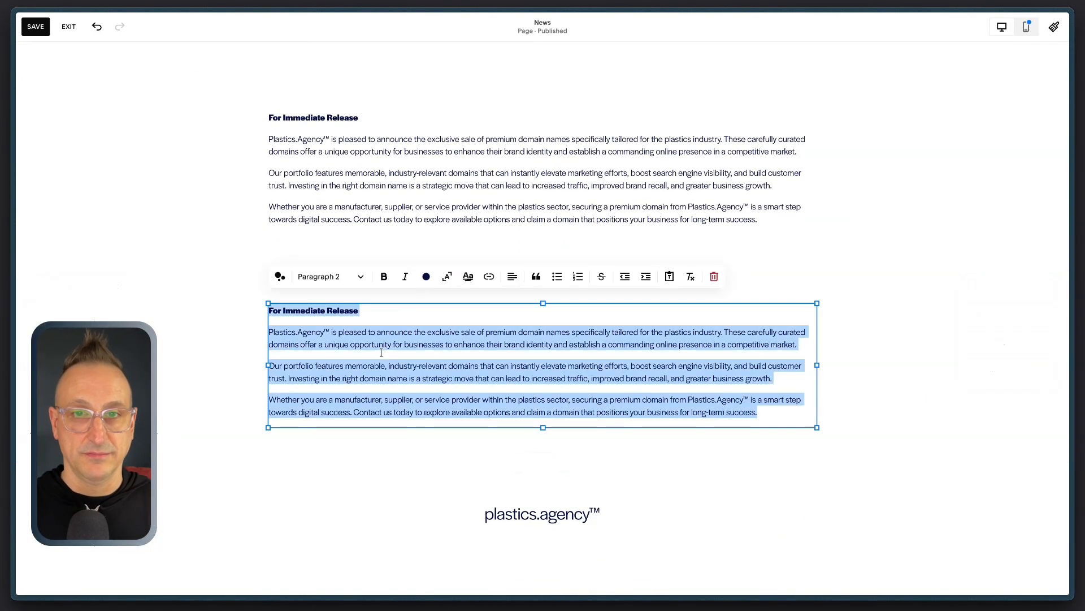
key(BackSpace)
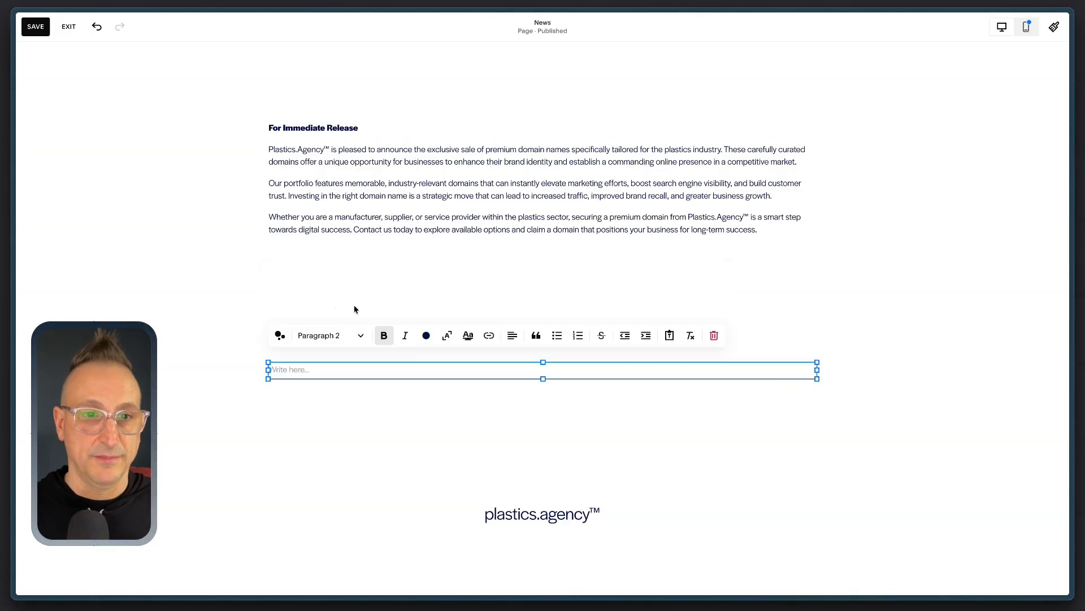
Step: Generate AI text for the empty block with the prompt "Write a paragraph about how excited we are.", then save the page
click(280, 334)
click(322, 359)
text(how)
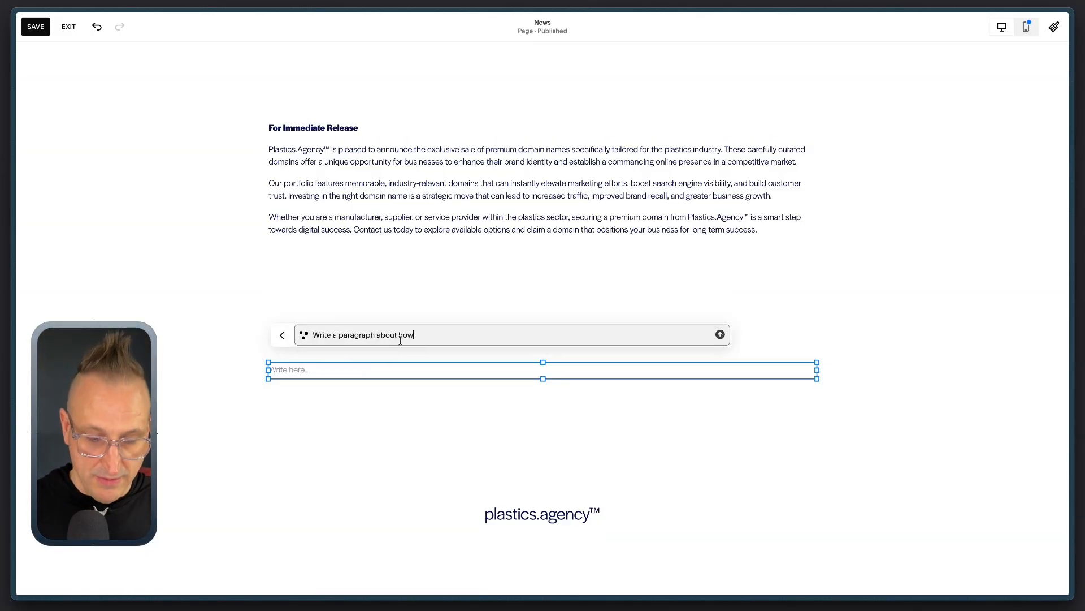
text( excited w)
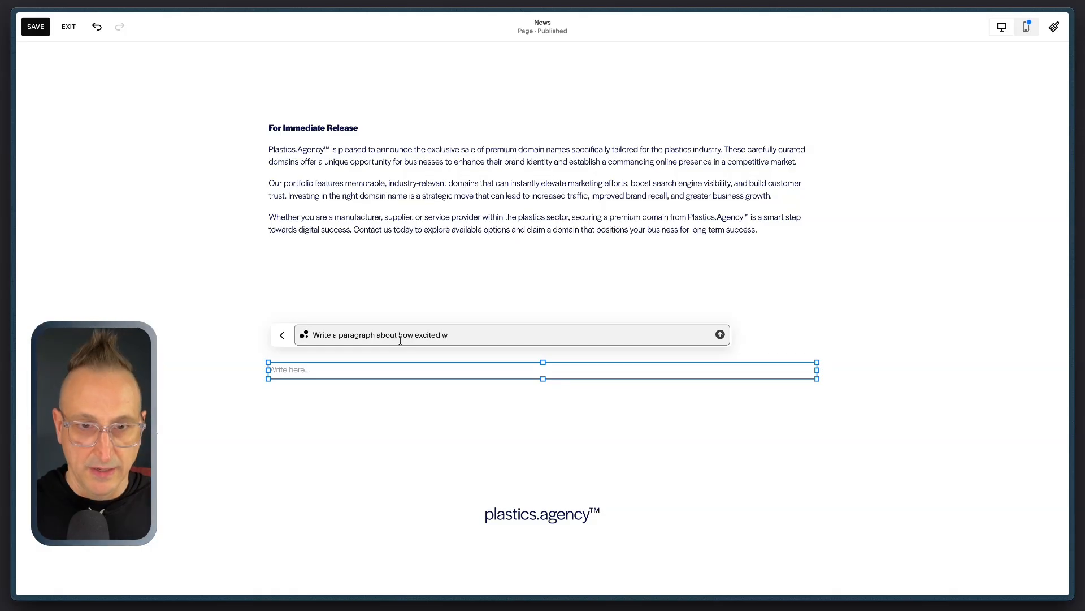
text(e are.)
key(Return)
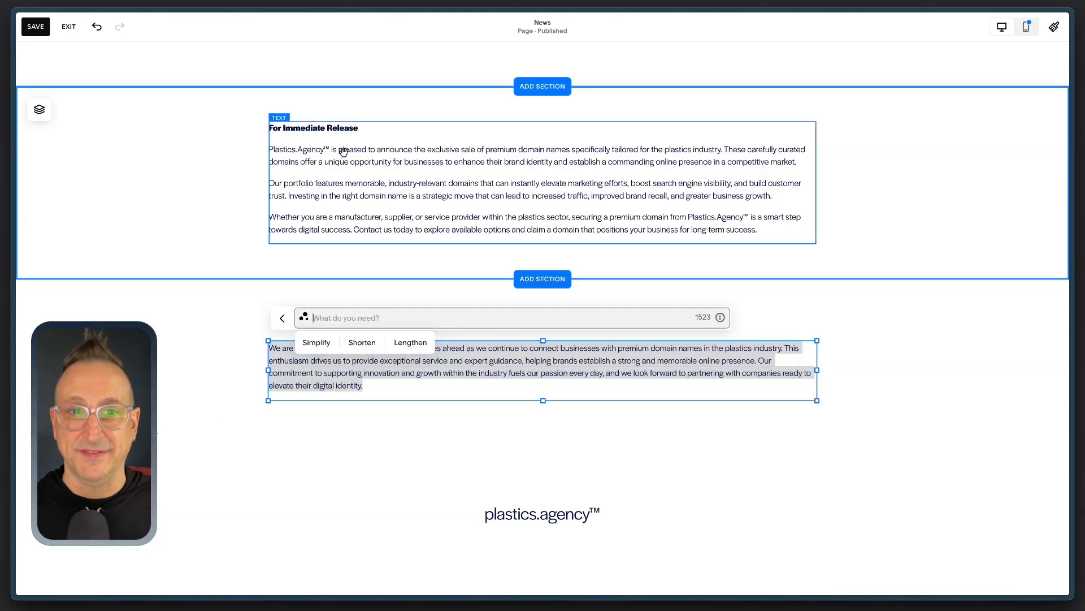
click(224, 325)
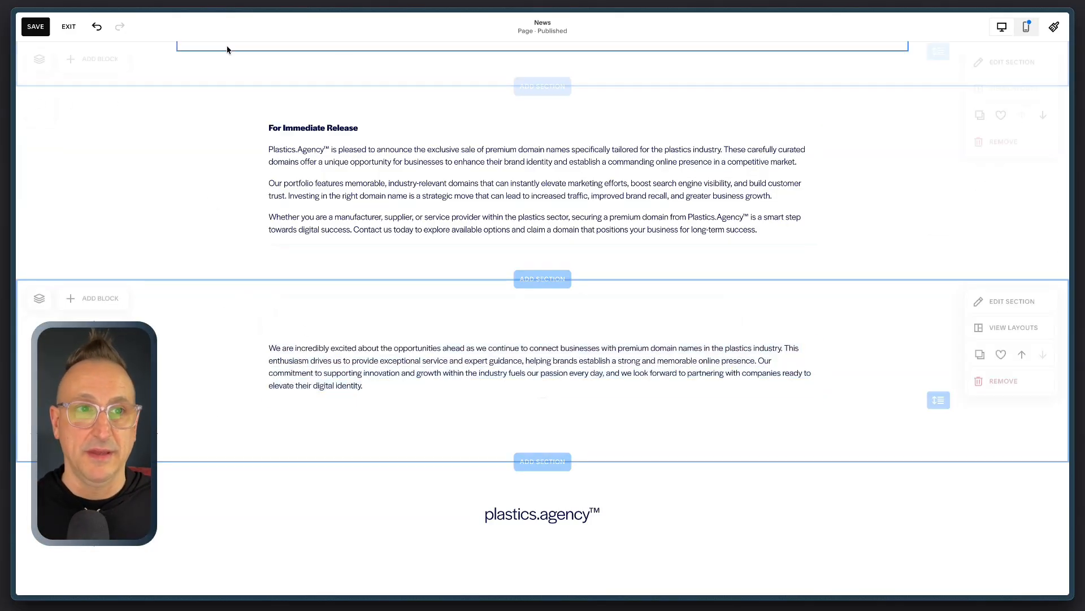
click(35, 27)
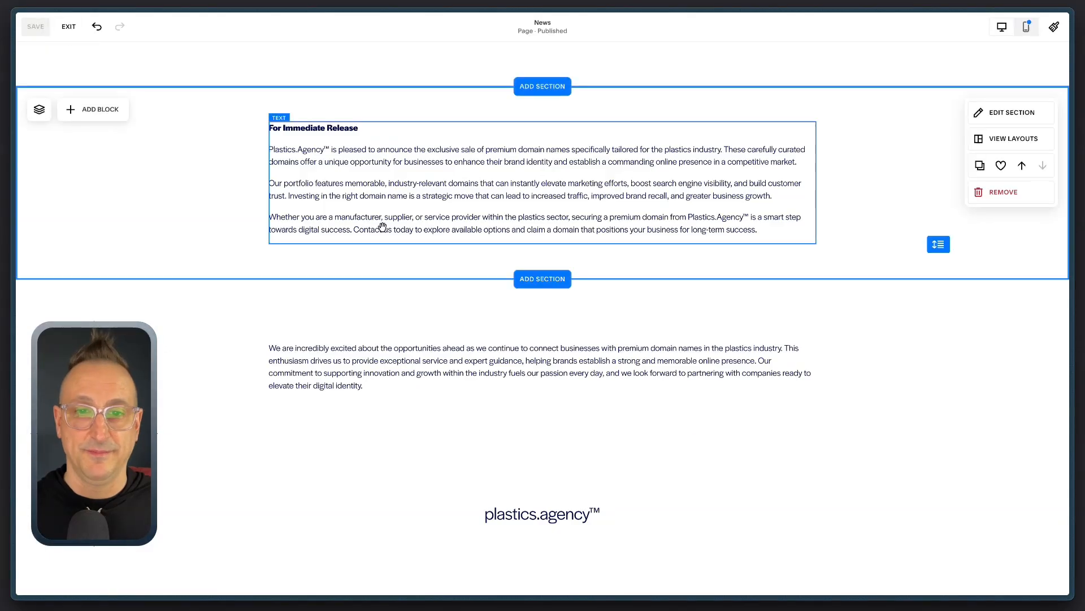
Step: Insert the saved press release section between the original press release and the new excited paragraph section
click(550, 281)
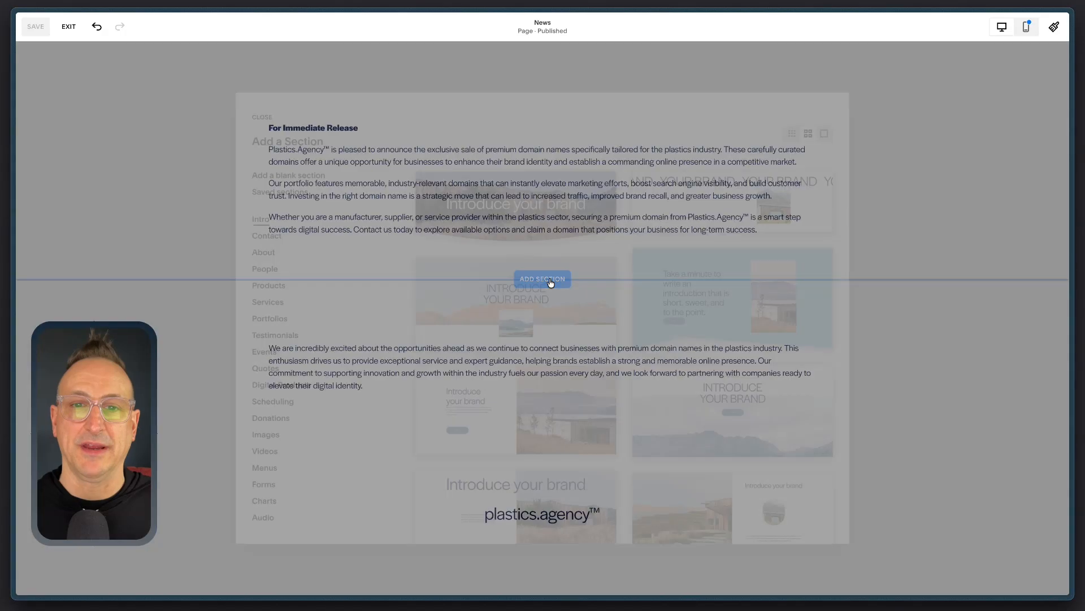
click(277, 183)
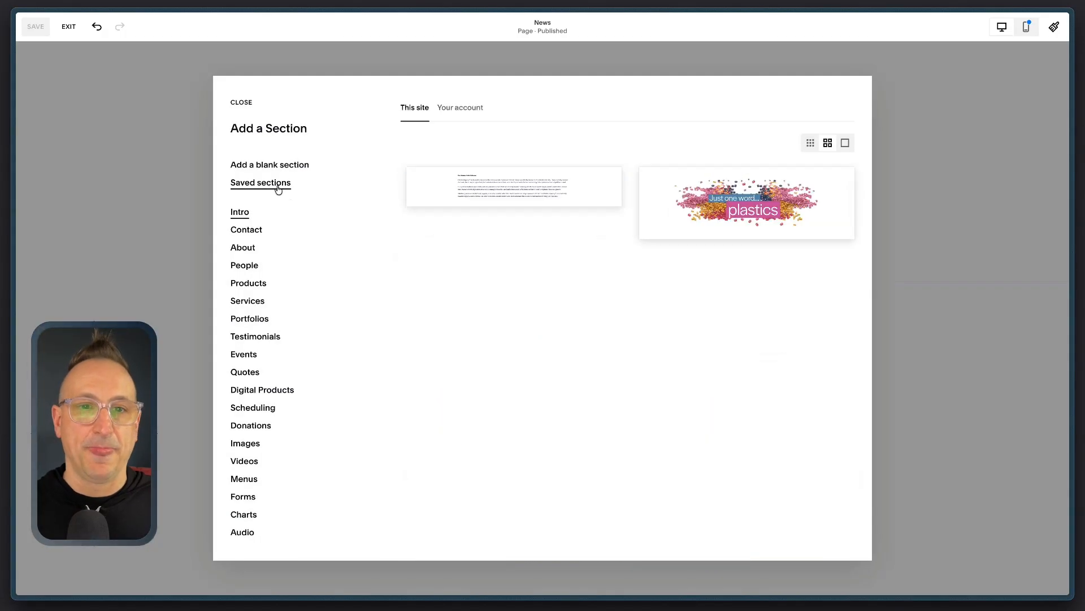
click(513, 189)
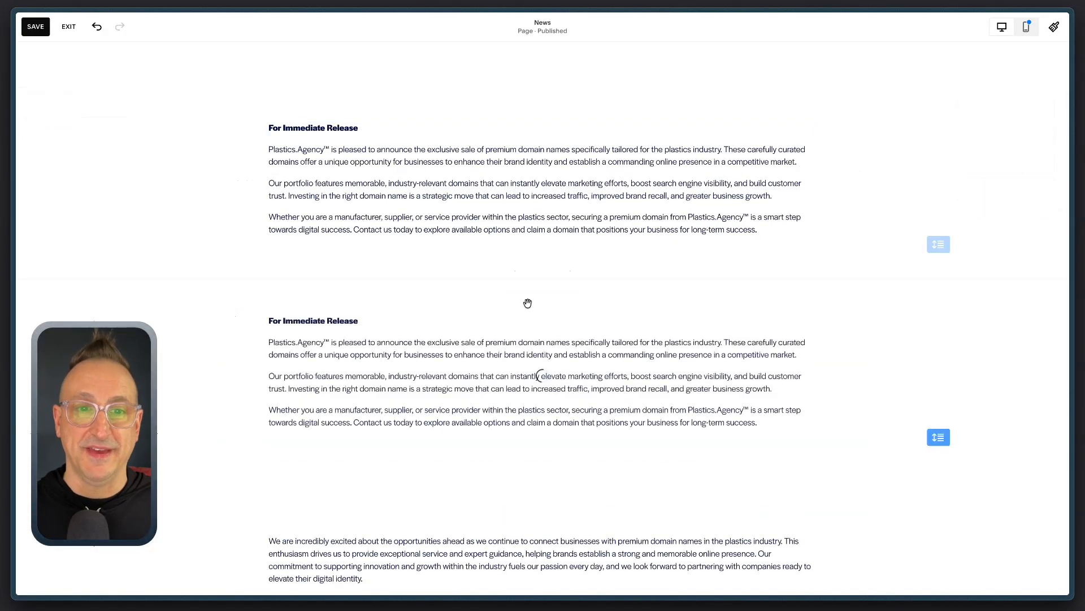
scroll(494, 331, down, 3)
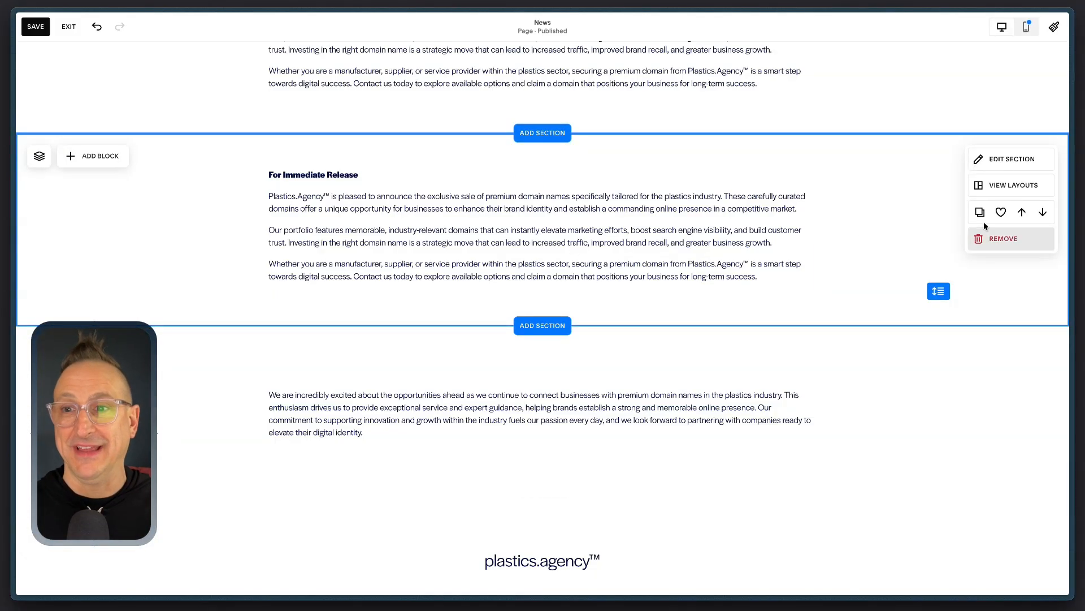
scroll(666, 286, down, 1)
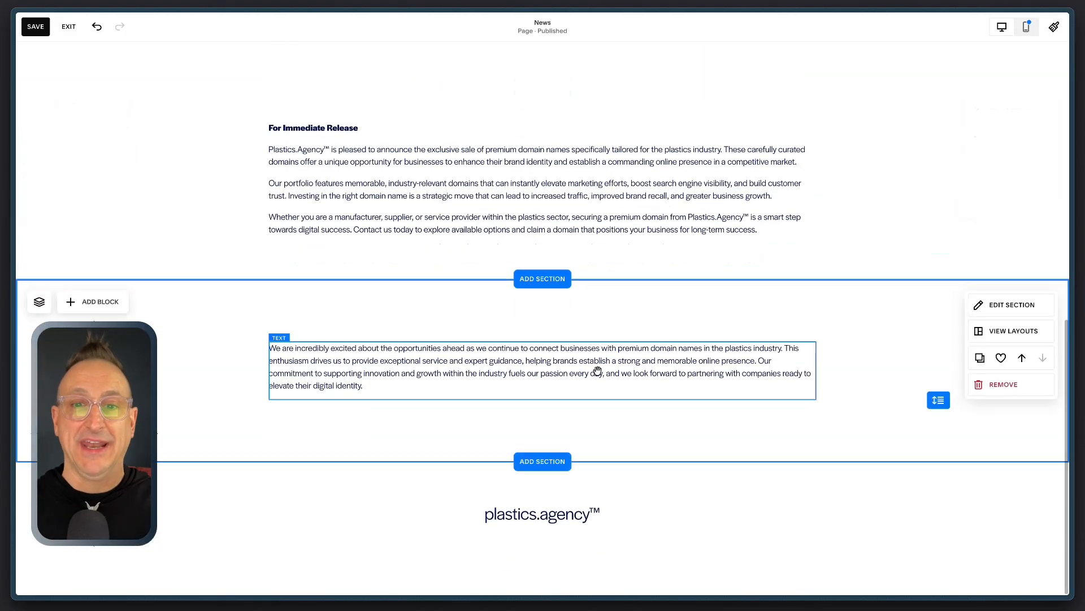
Step: Remove the duplicate press release section above the excited paragraph section
scroll(578, 325, up, 2)
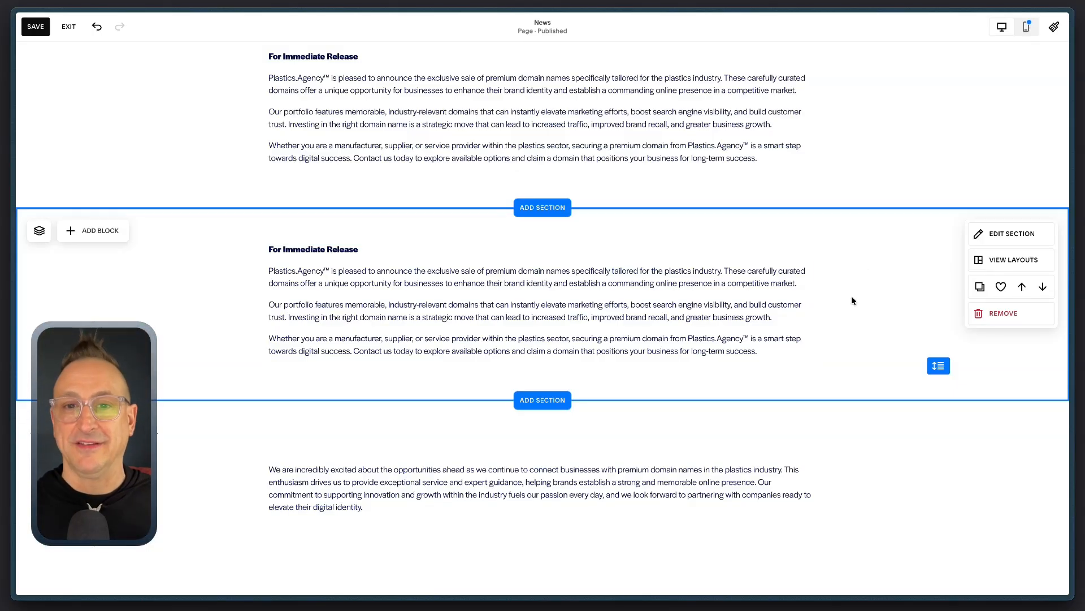
click(1005, 314)
click(599, 325)
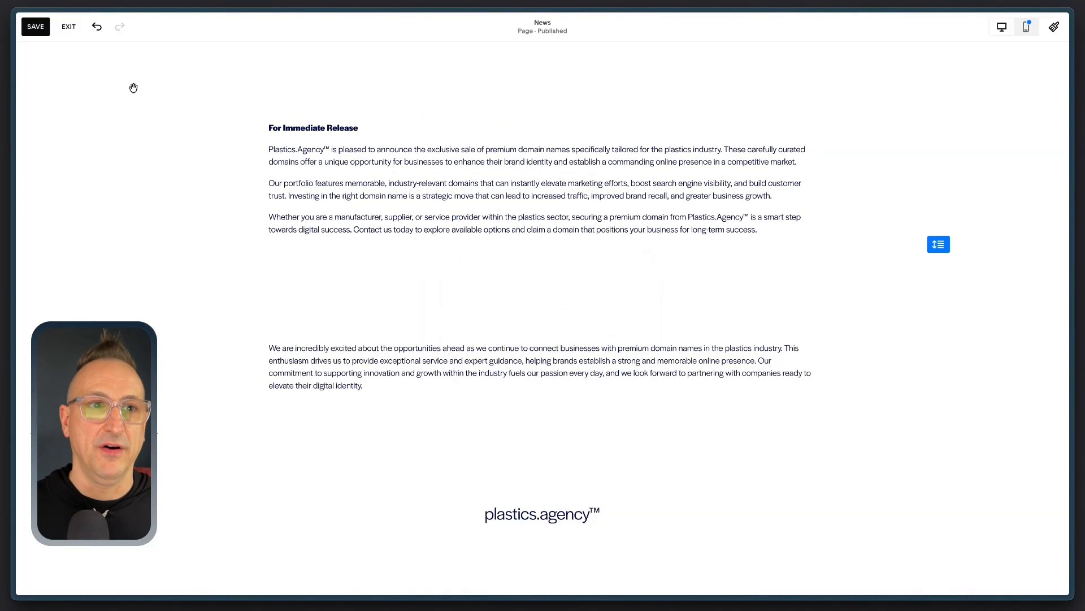